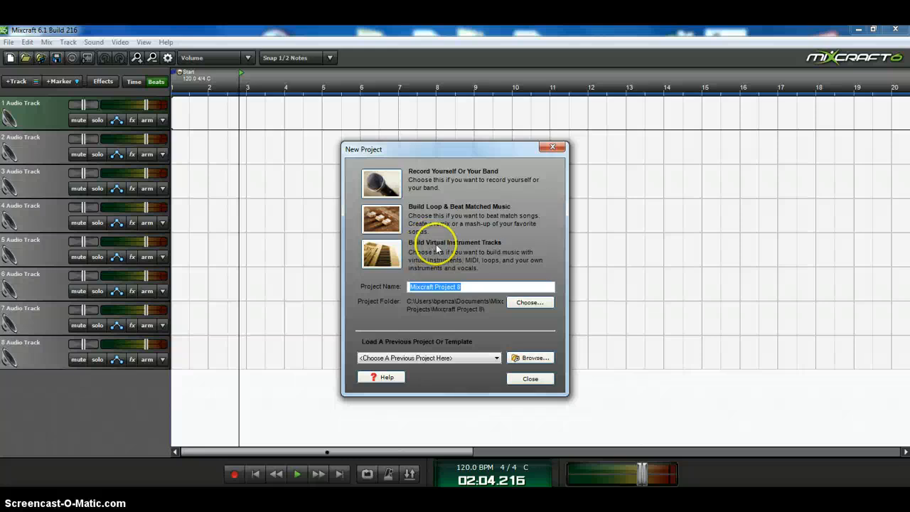
Start a new project using the Build Virtual Instrument Tracks option
{"action": "left_click", "coordinate": [397, 252]}
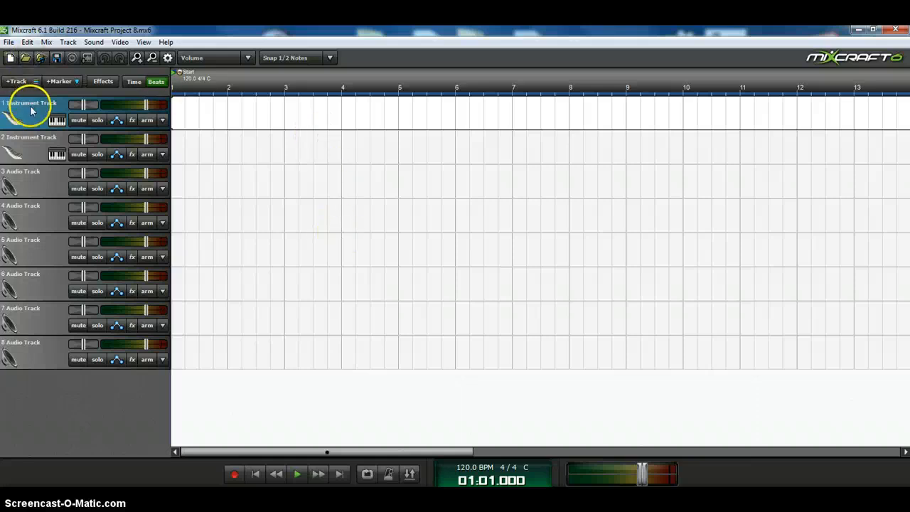
Create a MIDI clip at measure 1 of track 1 and open it in the notation editor
{"action": "double_click", "coordinate": [178, 114]}
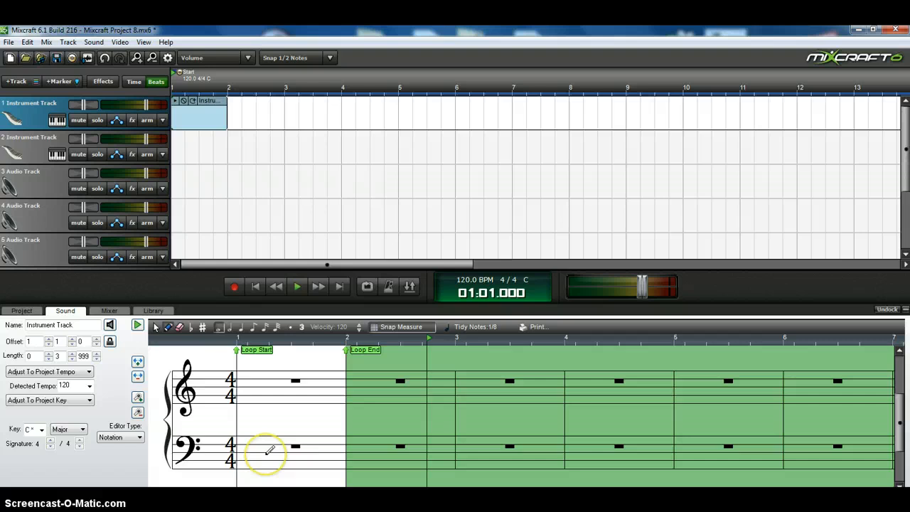
Keep Snap To Measure and choose the whole-note drawing tool
{"action": "left_click", "coordinate": [407, 329]}
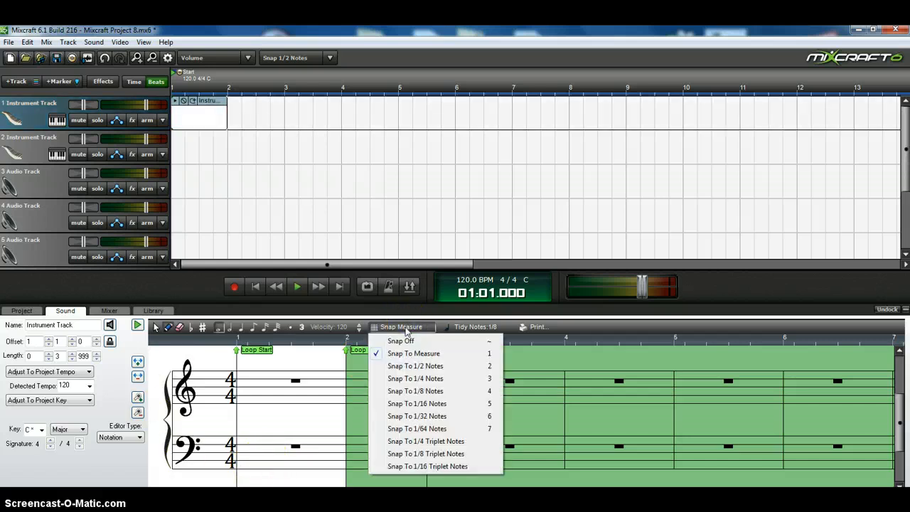
{"action": "left_click", "coordinate": [409, 353]}
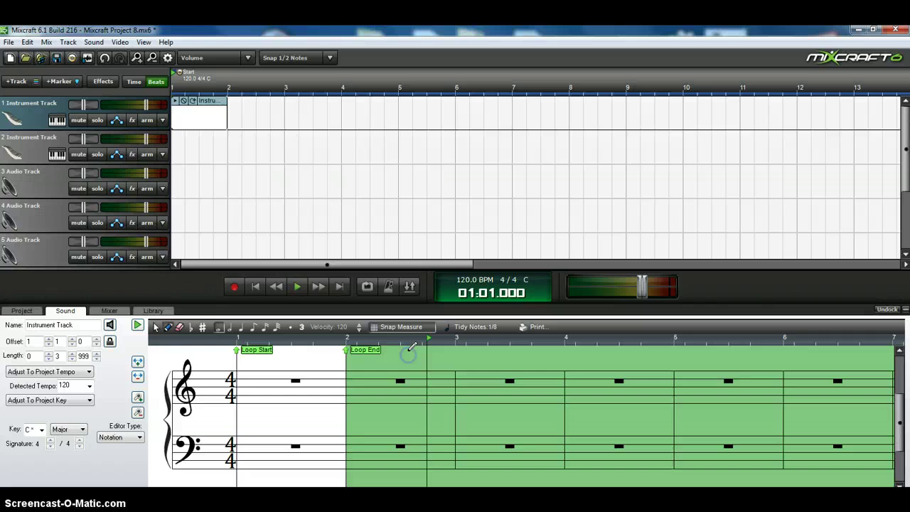
{"action": "left_click", "coordinate": [218, 332]}
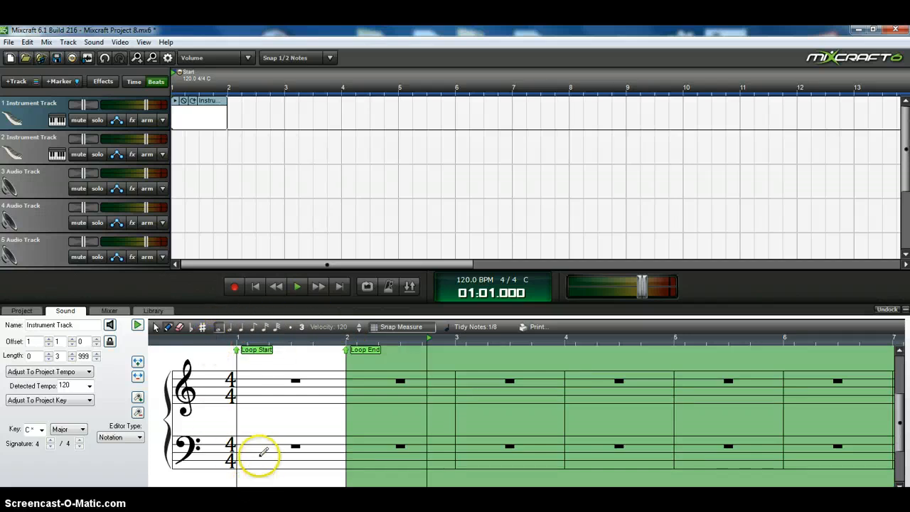
Enter a three-note whole-note triad in bar 1 and extend the loop end to bar 4
{"action": "left_click", "coordinate": [257, 456]}
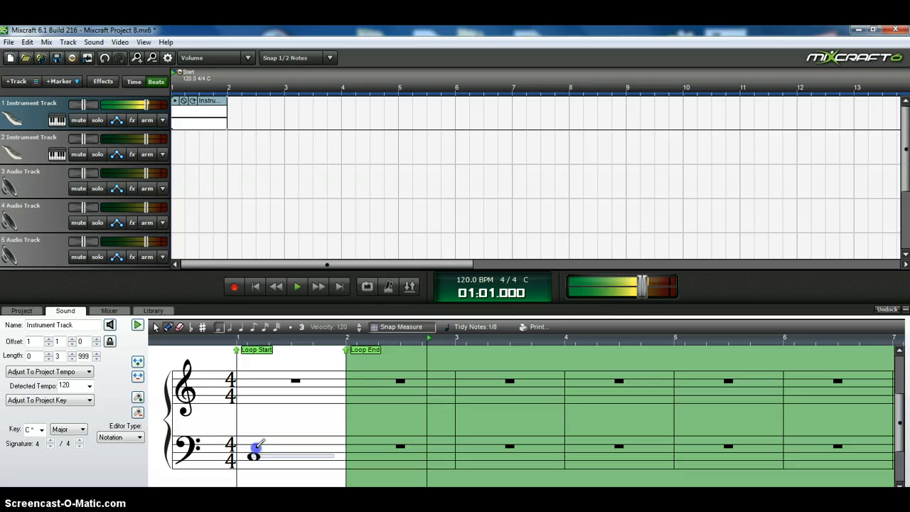
{"action": "left_click", "coordinate": [255, 448]}
{"action": "left_click", "coordinate": [256, 440]}
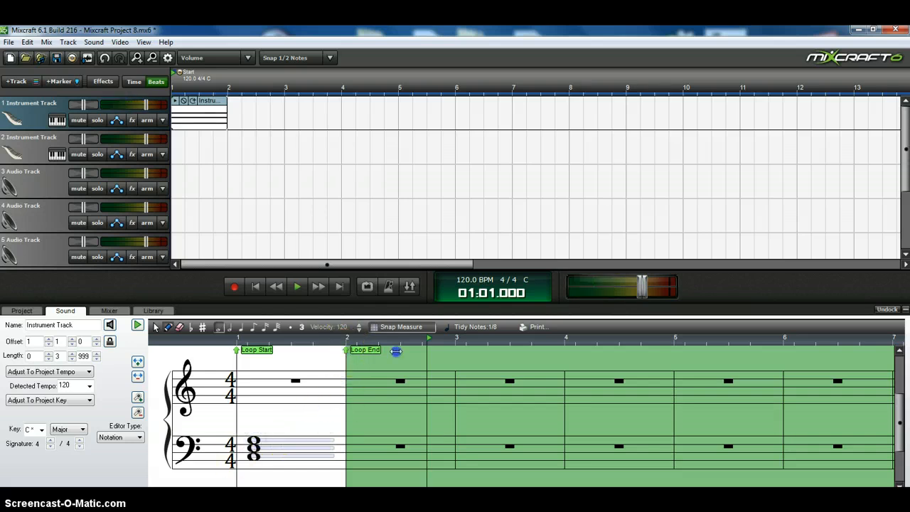
{"action": "left_click_drag", "start_coordinate": [396, 351], "coordinate": [583, 352]}
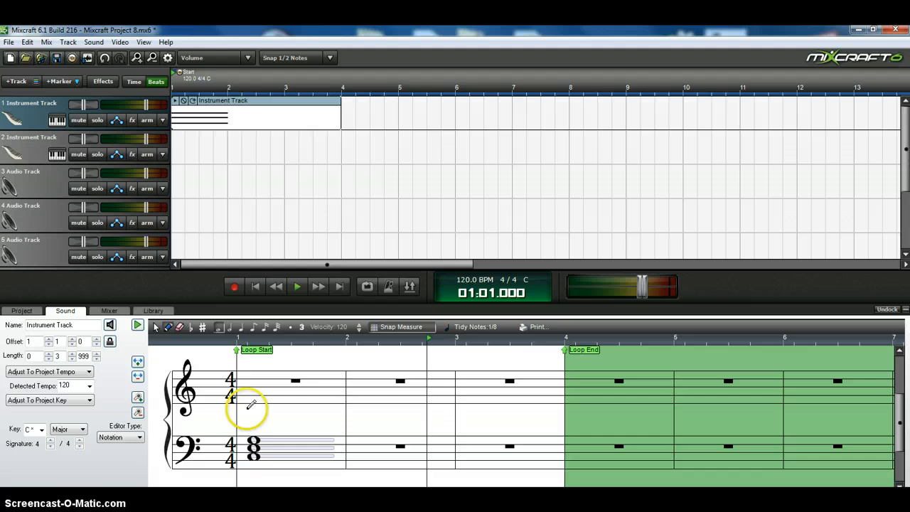
Enter the bar 2 chord and stack its notes into a triad
{"action": "left_click", "coordinate": [364, 448]}
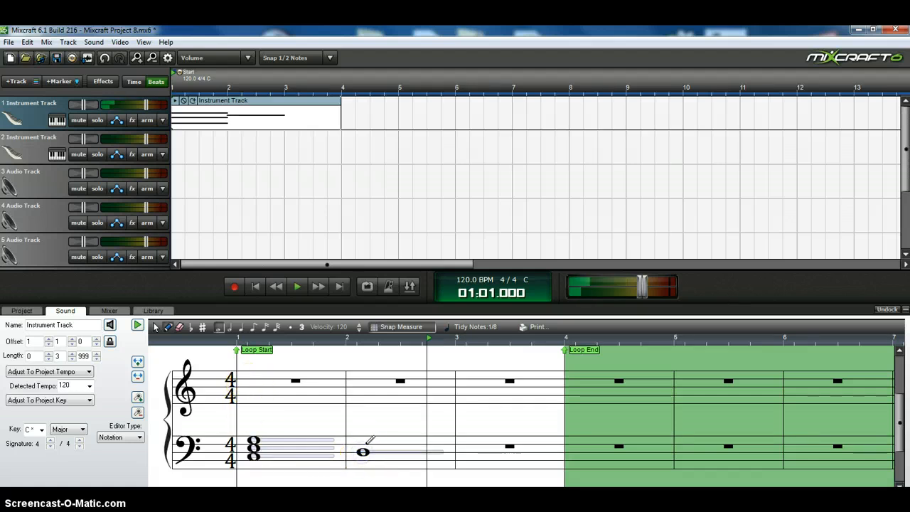
{"action": "left_click", "coordinate": [369, 443]}
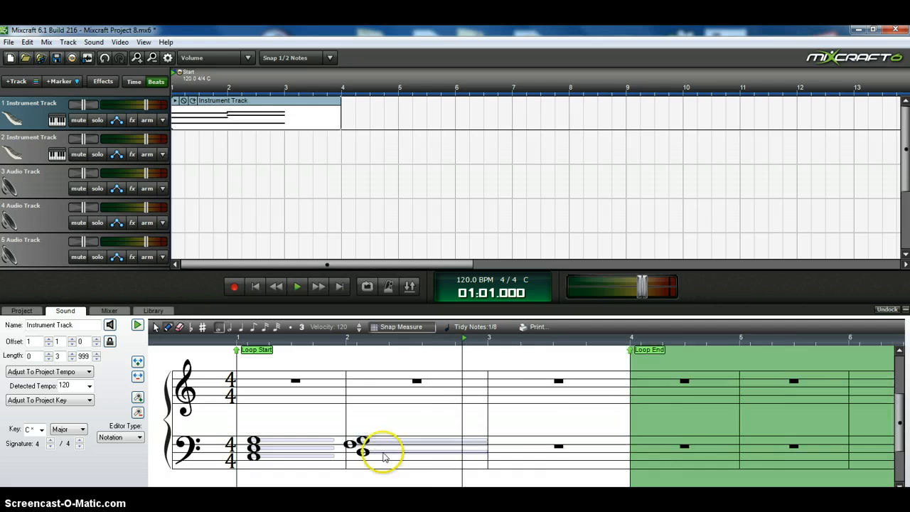
{"action": "left_click_drag", "start_coordinate": [369, 444], "coordinate": [370, 435]}
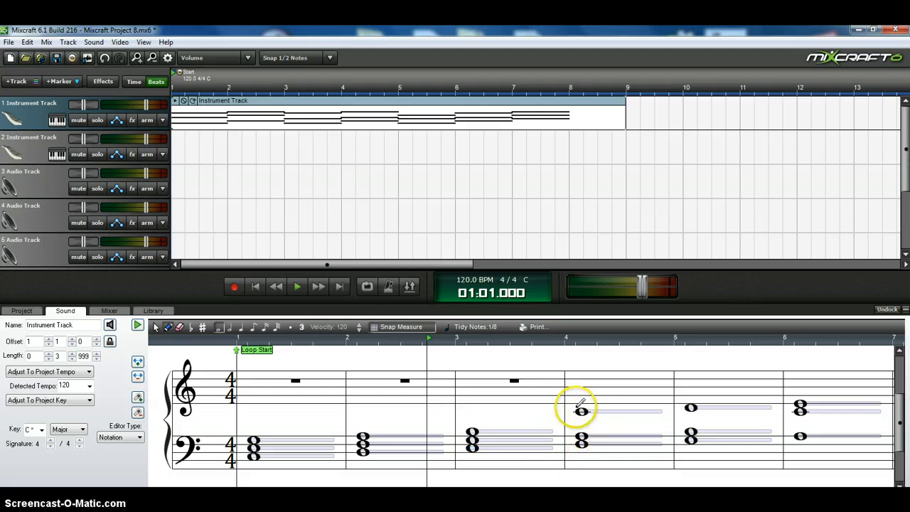
Restore the bar 4 treble note and trim the instrument clip to end at bar 8
{"action": "left_click_drag", "start_coordinate": [581, 410], "coordinate": [670, 435]}
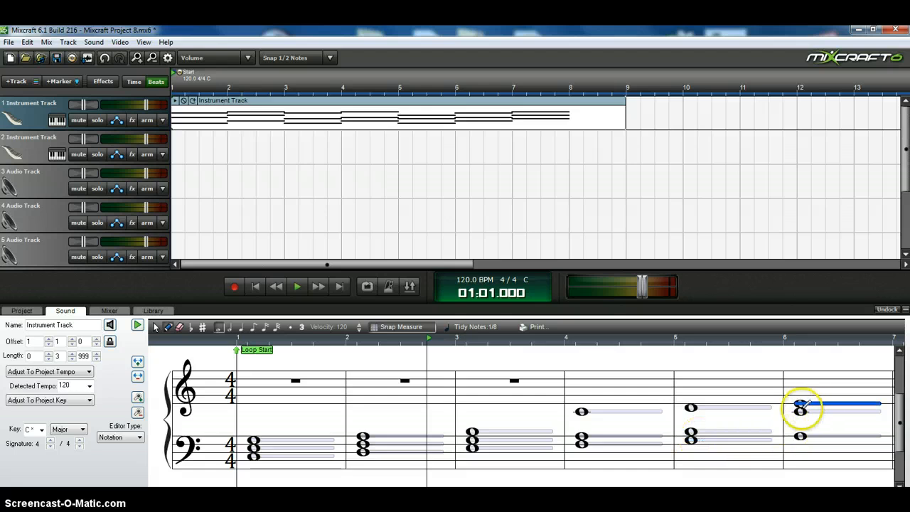
{"action": "scroll", "coordinate": [533, 412], "scroll_direction": "right", "scroll_amount": 3}
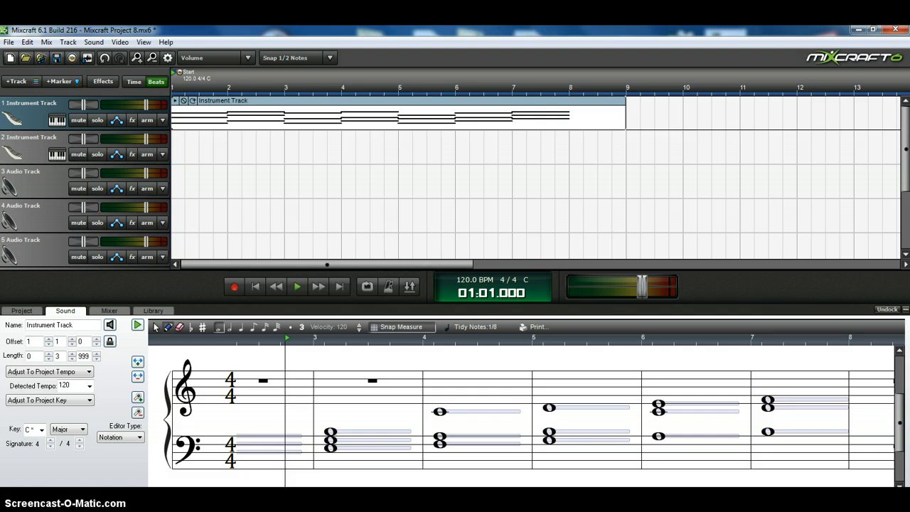
{"action": "scroll", "coordinate": [533, 413], "scroll_direction": "left", "scroll_amount": 3}
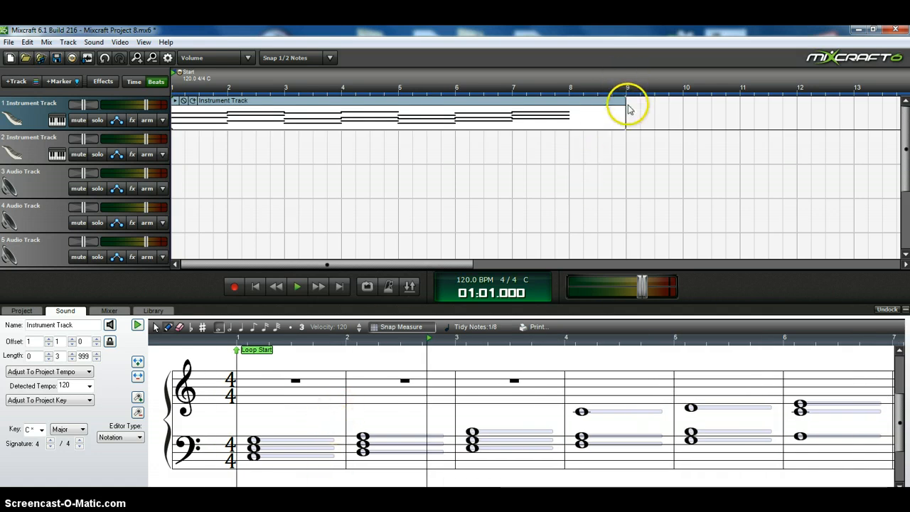
{"action": "left_click_drag", "start_coordinate": [625, 107], "coordinate": [574, 107]}
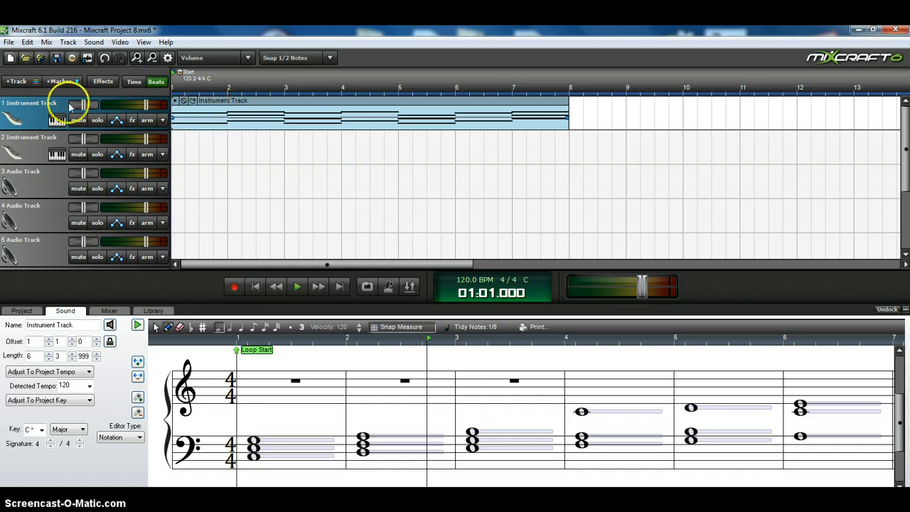
Set track 1's instrument to the Six String preset from Guitar - Acoustic
{"action": "left_click", "coordinate": [57, 120]}
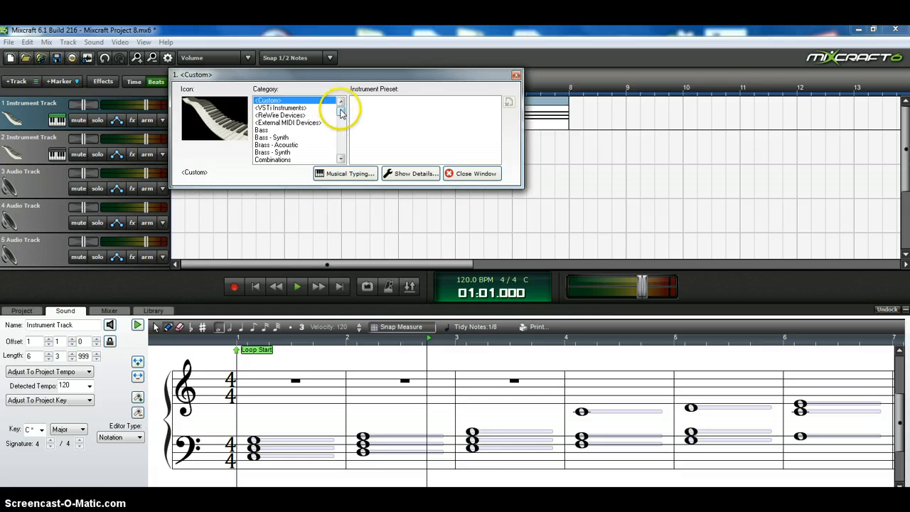
{"action": "left_click_drag", "start_coordinate": [341, 114], "coordinate": [341, 123]}
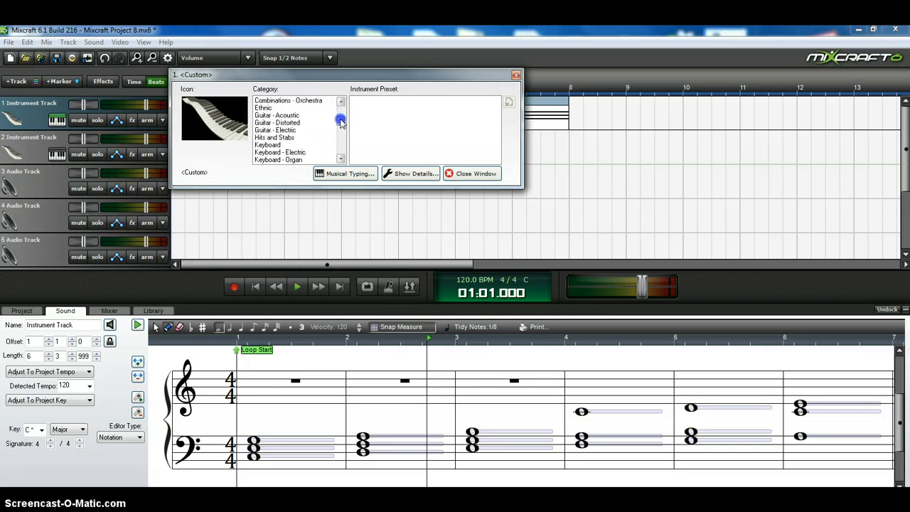
{"action": "left_click", "coordinate": [289, 115]}
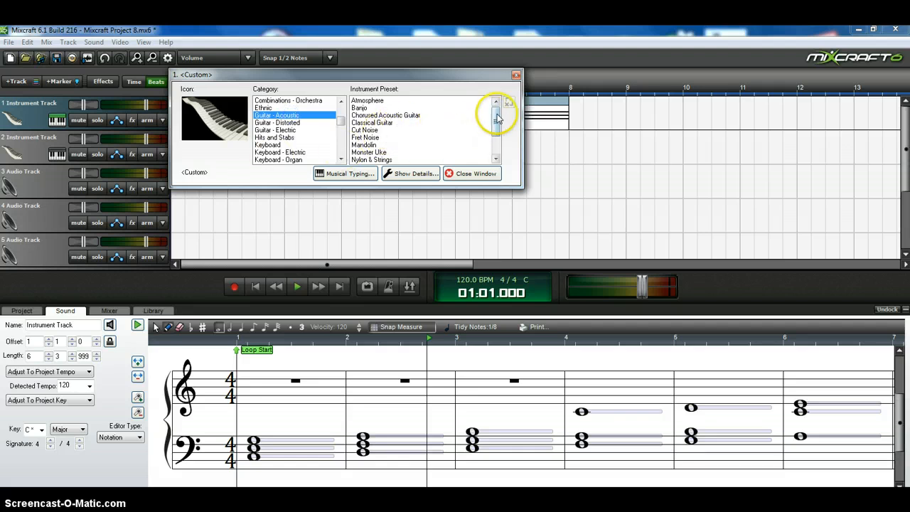
{"action": "left_click_drag", "start_coordinate": [496, 117], "coordinate": [498, 132]}
{"action": "left_click", "coordinate": [364, 138]}
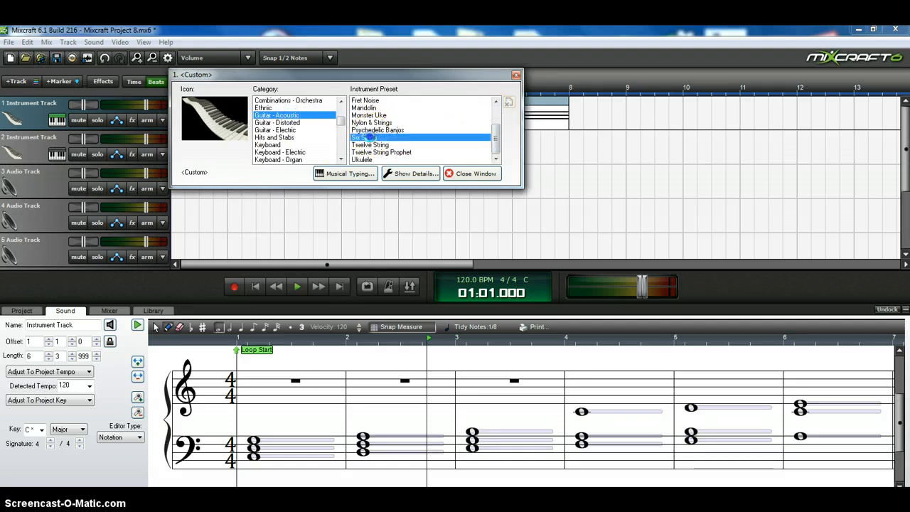
{"action": "left_click", "coordinate": [471, 174]}
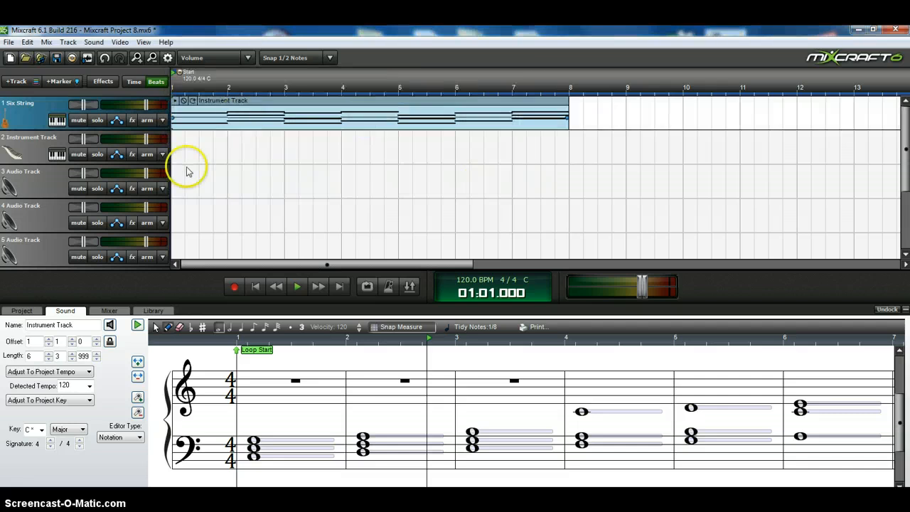
{"action": "left_click", "coordinate": [277, 287]}
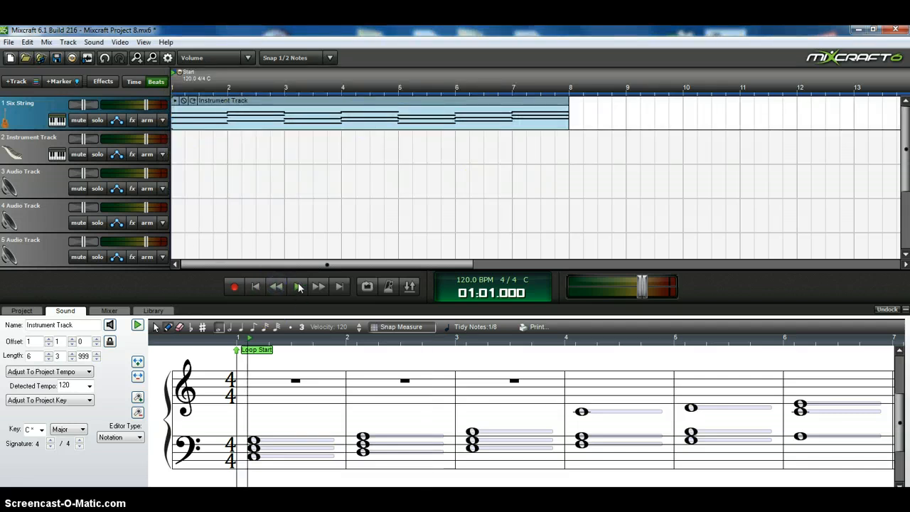
{"action": "left_click", "coordinate": [299, 286]}
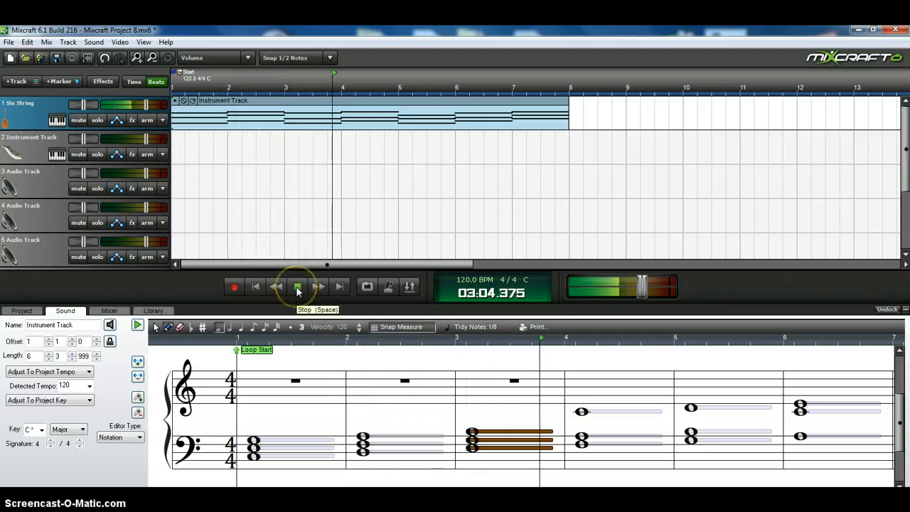
{"action": "left_click", "coordinate": [298, 288]}
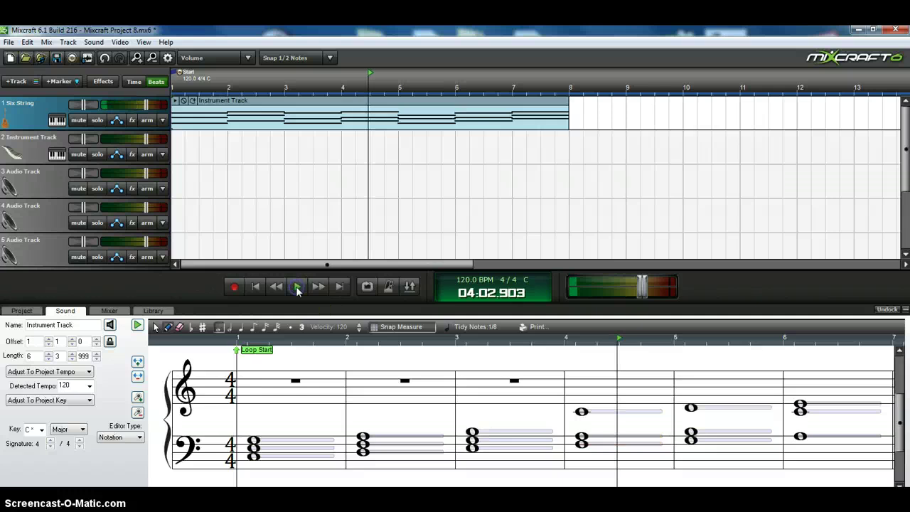
{"action": "left_click", "coordinate": [257, 287]}
{"action": "left_click", "coordinate": [563, 97]}
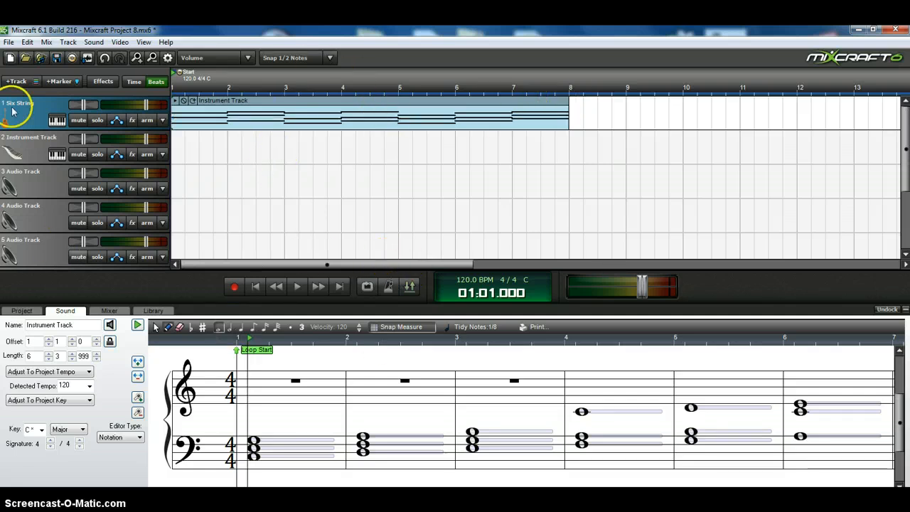
{"action": "left_click", "coordinate": [96, 43]}
{"action": "left_click", "coordinate": [68, 42]}
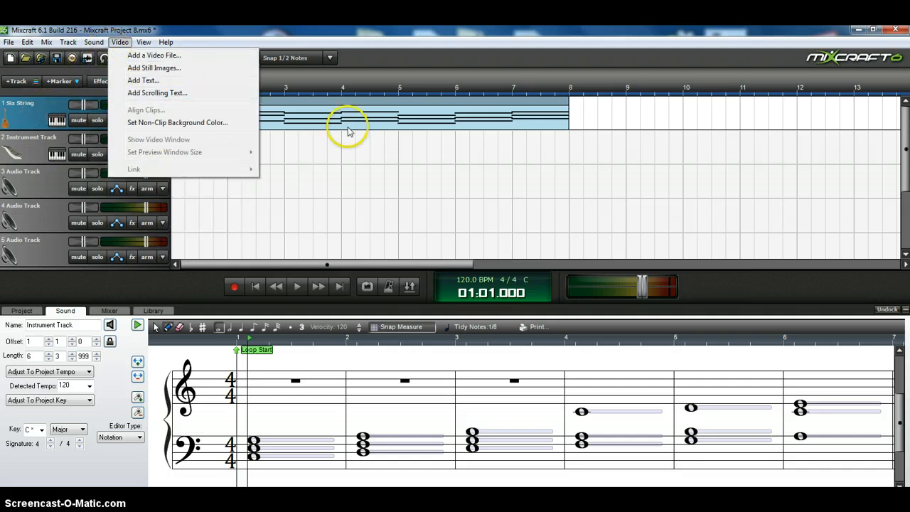
Look through the Track menu, then select the Six String chord track
{"action": "left_click", "coordinate": [295, 164]}
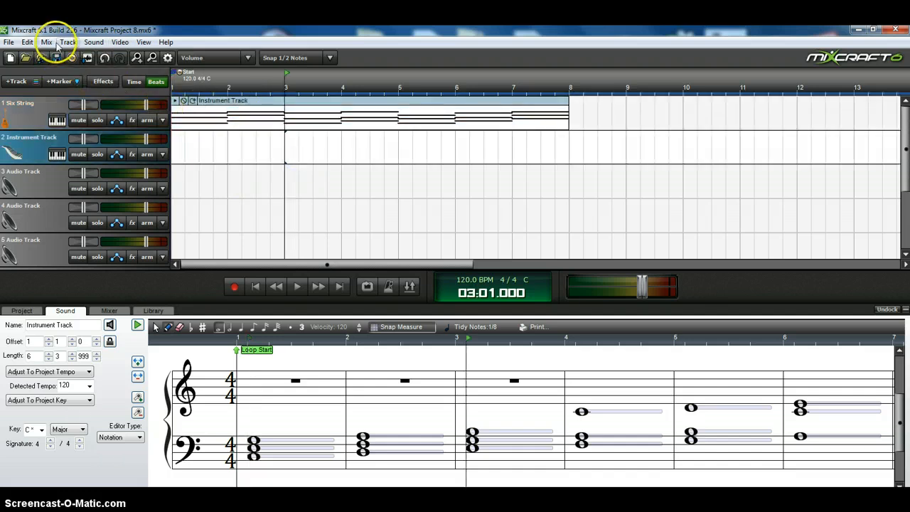
{"action": "left_click", "coordinate": [67, 43]}
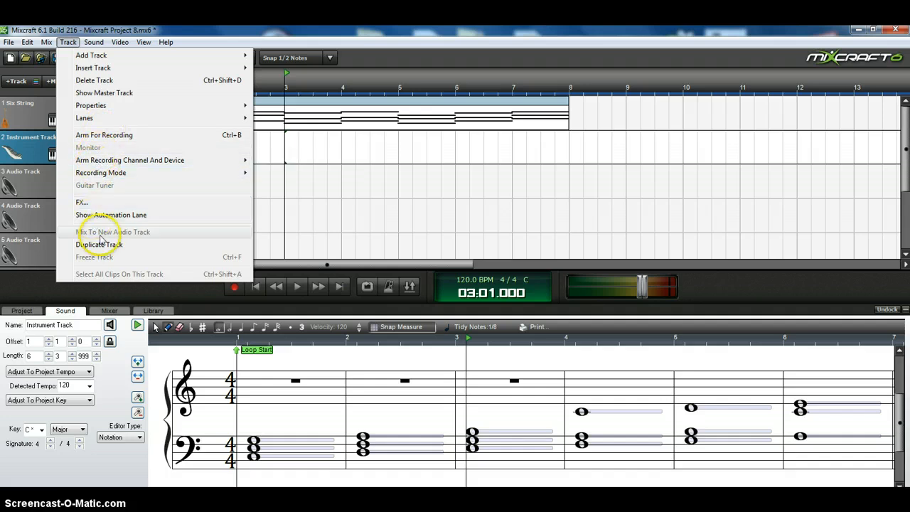
{"action": "left_click", "coordinate": [287, 147]}
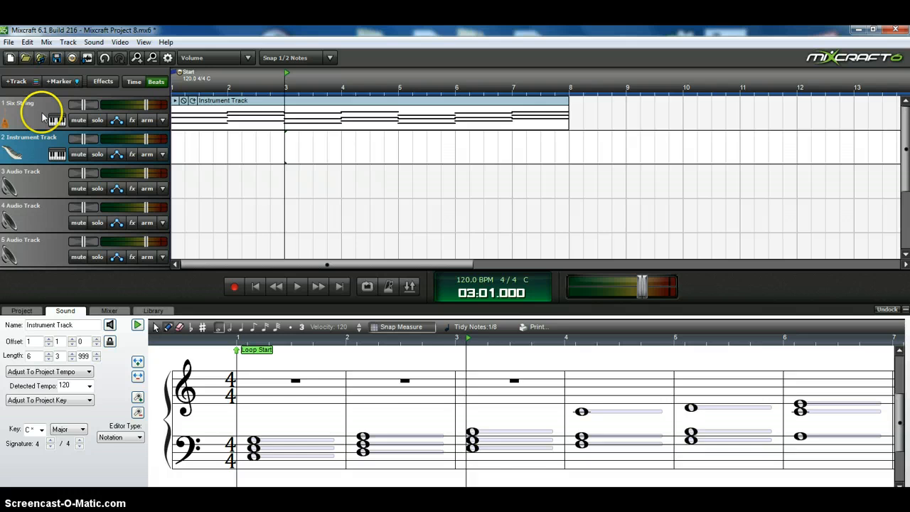
{"action": "left_click", "coordinate": [43, 116]}
Select the chord clip and run Track > Mix To New Audio Track
{"action": "left_click", "coordinate": [179, 118]}
{"action": "left_click", "coordinate": [186, 117]}
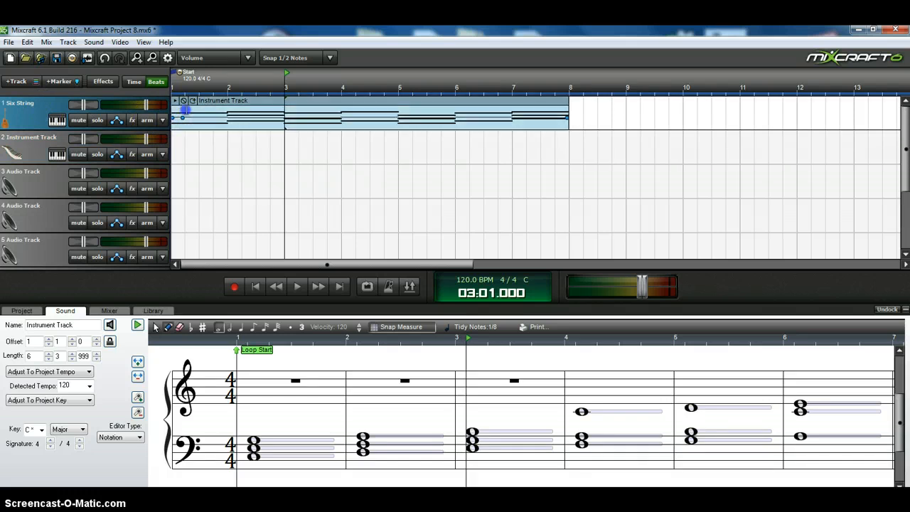
{"action": "left_click", "coordinate": [68, 42]}
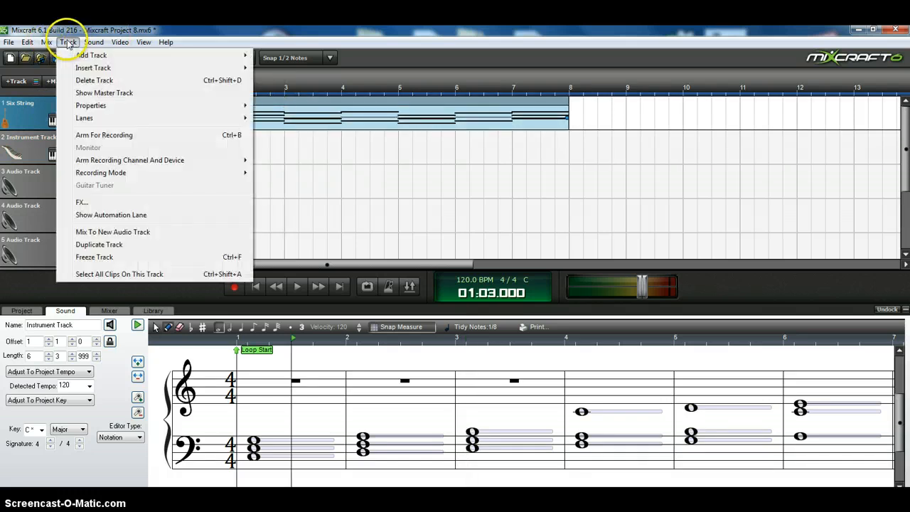
{"action": "left_click", "coordinate": [125, 234]}
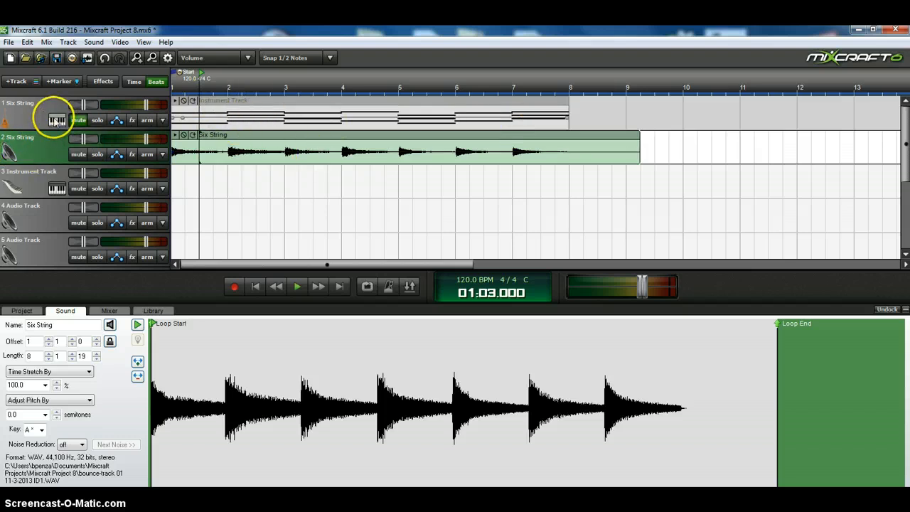
{"action": "left_click", "coordinate": [42, 160]}
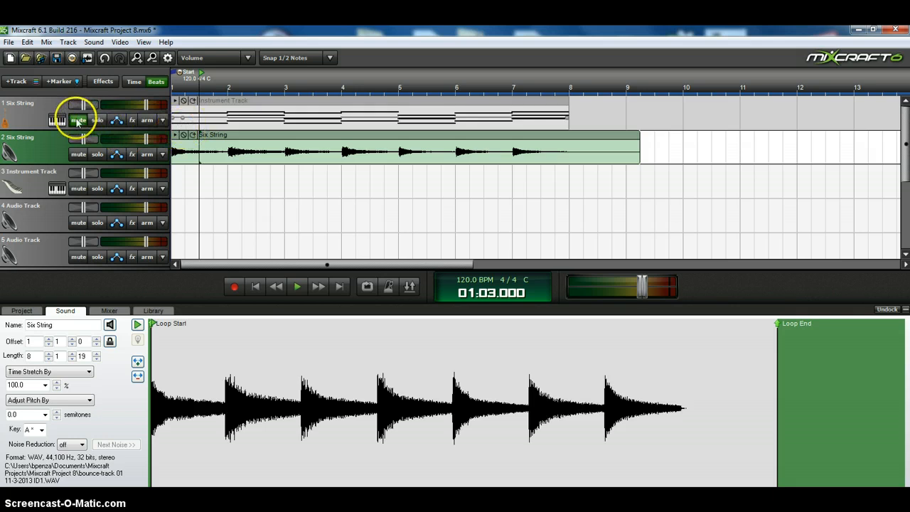
{"action": "left_click", "coordinate": [298, 288]}
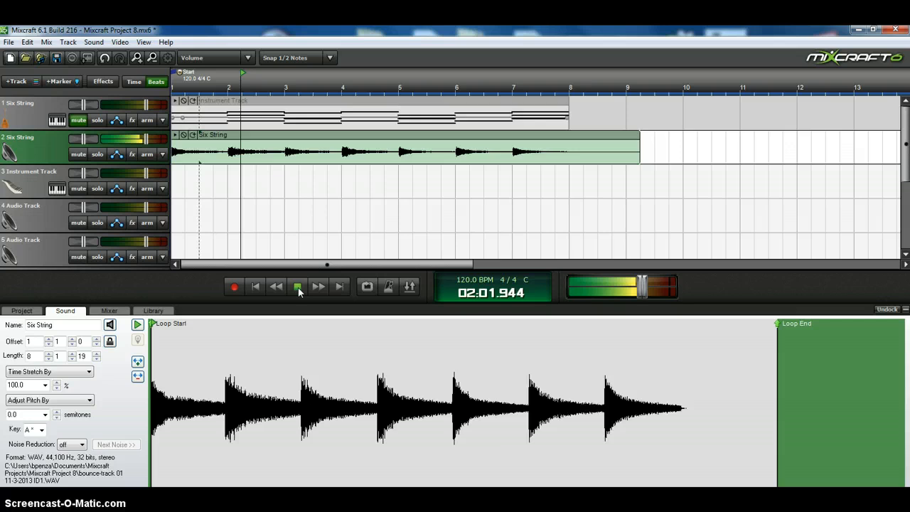
{"action": "left_click", "coordinate": [299, 287]}
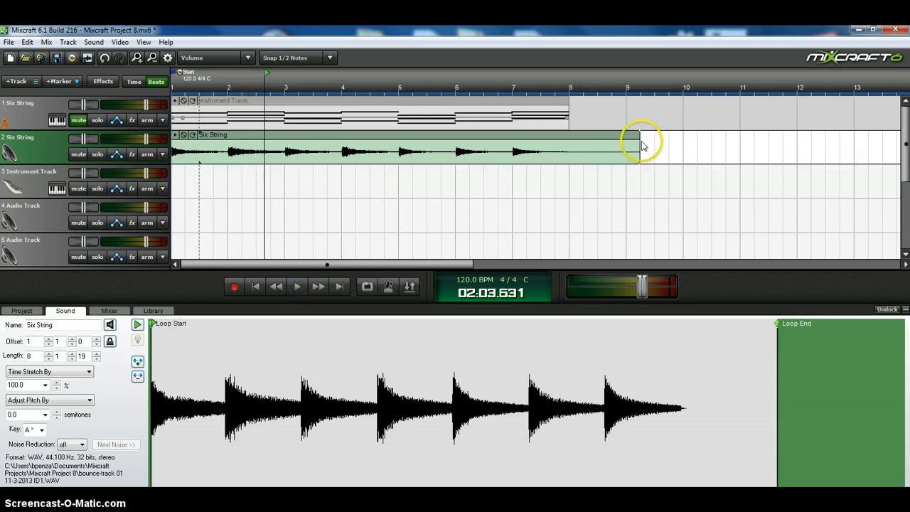
Trim the rendered audio clip to end at bar 8 and split it at bar 2 with S
{"action": "left_click_drag", "start_coordinate": [640, 142], "coordinate": [574, 143]}
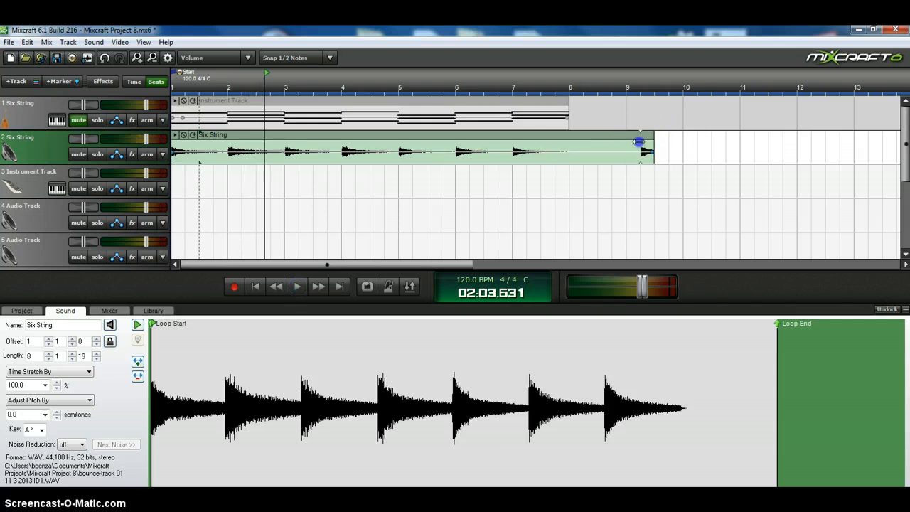
{"action": "left_click", "coordinate": [192, 138]}
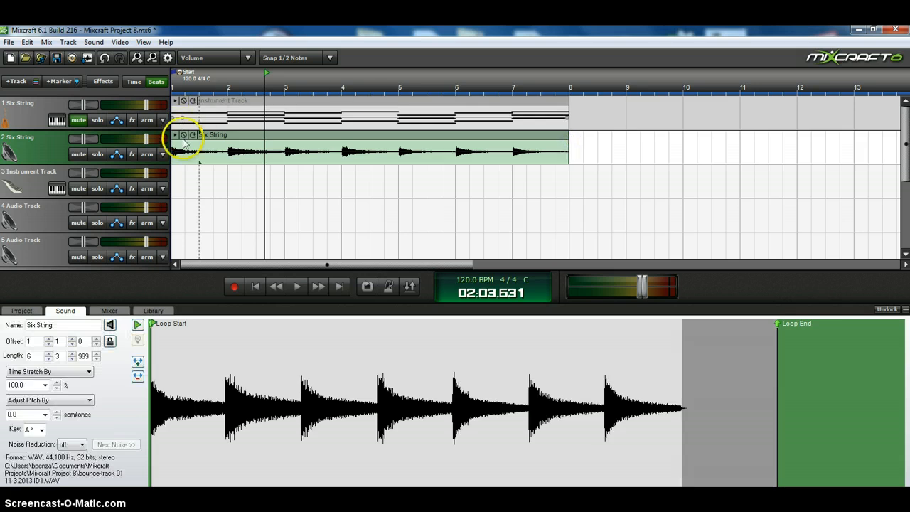
{"action": "left_click", "coordinate": [220, 86]}
{"action": "left_click", "coordinate": [235, 147]}
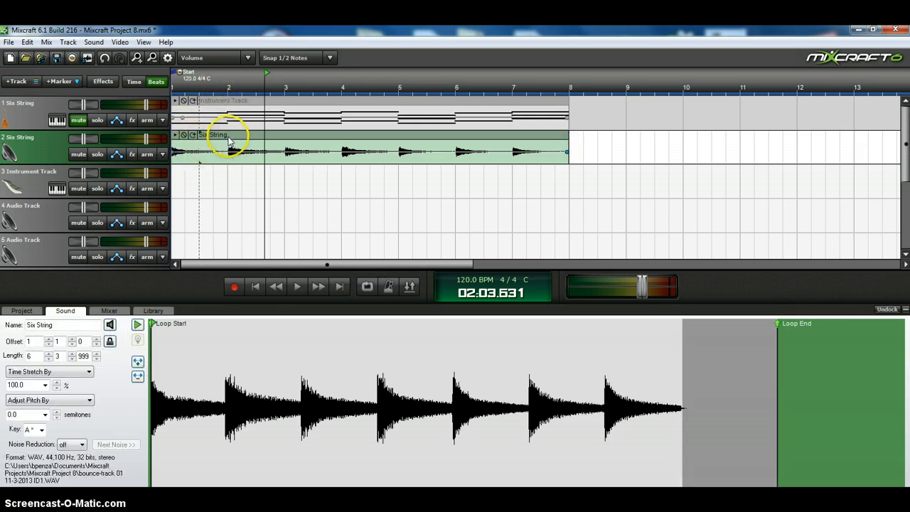
{"action": "left_click", "coordinate": [229, 141]}
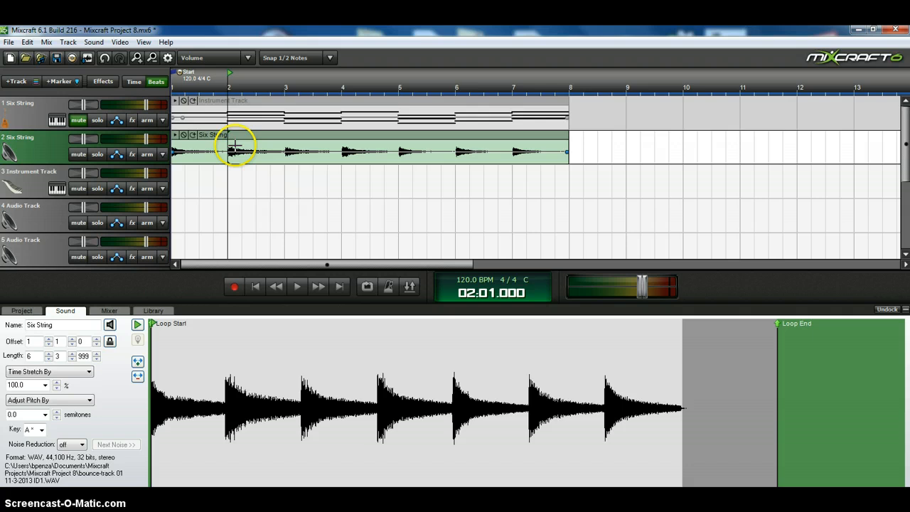
{"action": "key", "text": "s"}
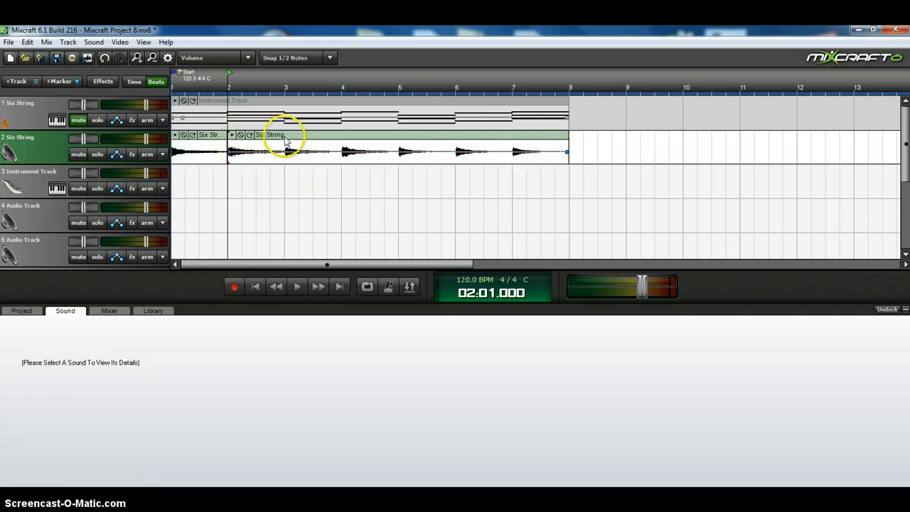
Split the remaining audio at bars 3, 4, 5, 6 and 7 into one-measure chord clips
{"action": "left_click", "coordinate": [286, 142]}
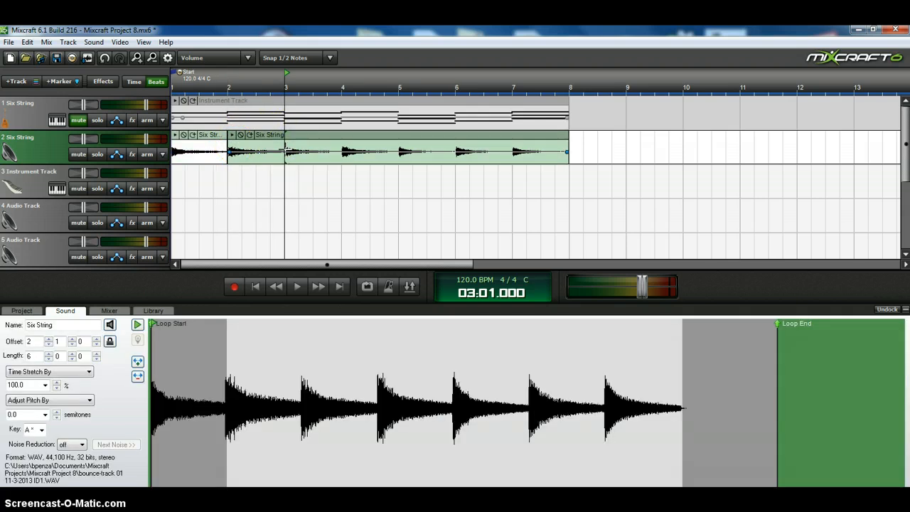
{"action": "key", "text": "s"}
{"action": "left_click", "coordinate": [343, 141]}
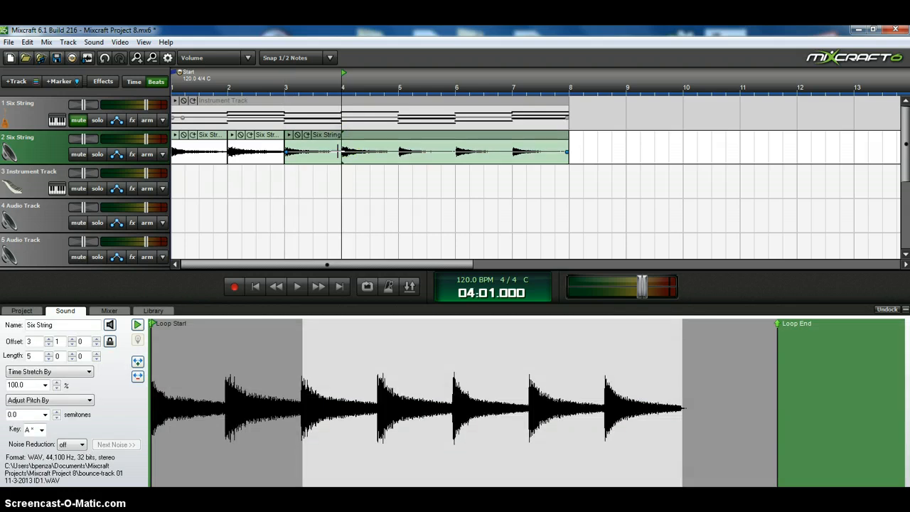
{"action": "key", "text": "s"}
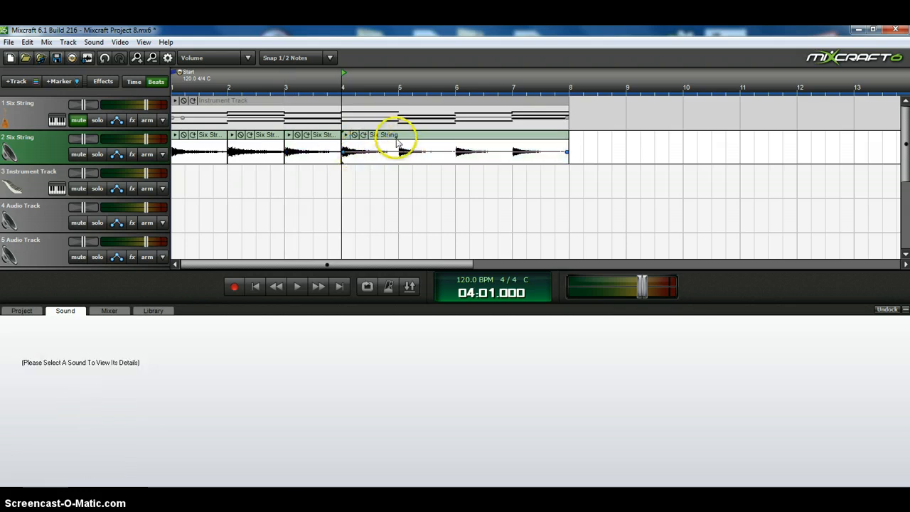
{"action": "left_click", "coordinate": [399, 142]}
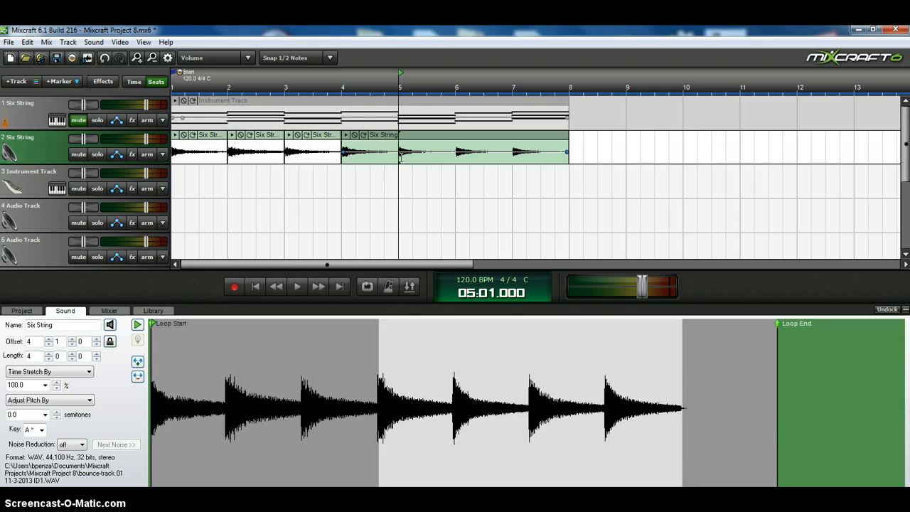
{"action": "key", "text": "s"}
{"action": "left_click", "coordinate": [455, 142]}
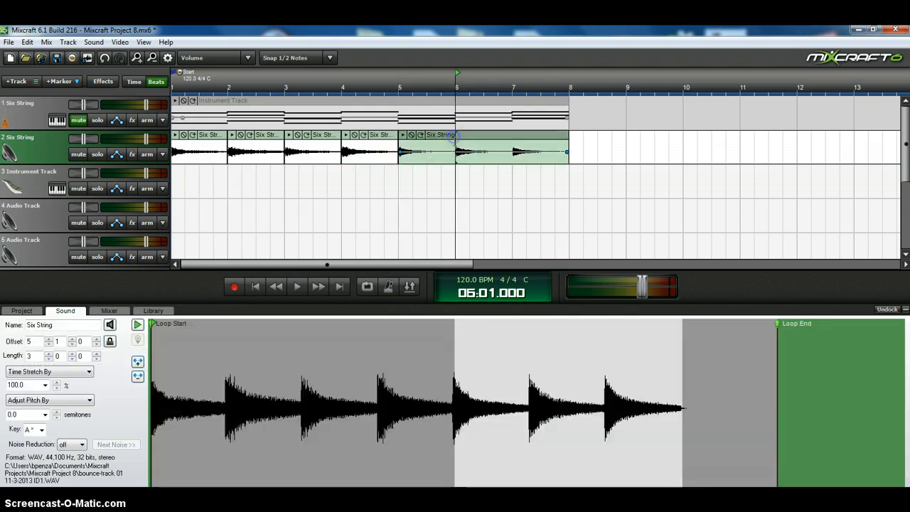
{"action": "key", "text": "s"}
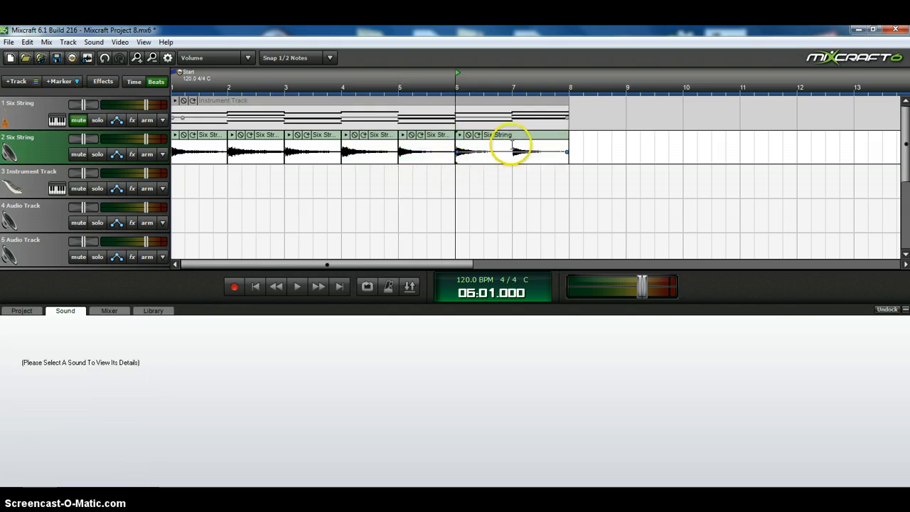
{"action": "left_click", "coordinate": [510, 146]}
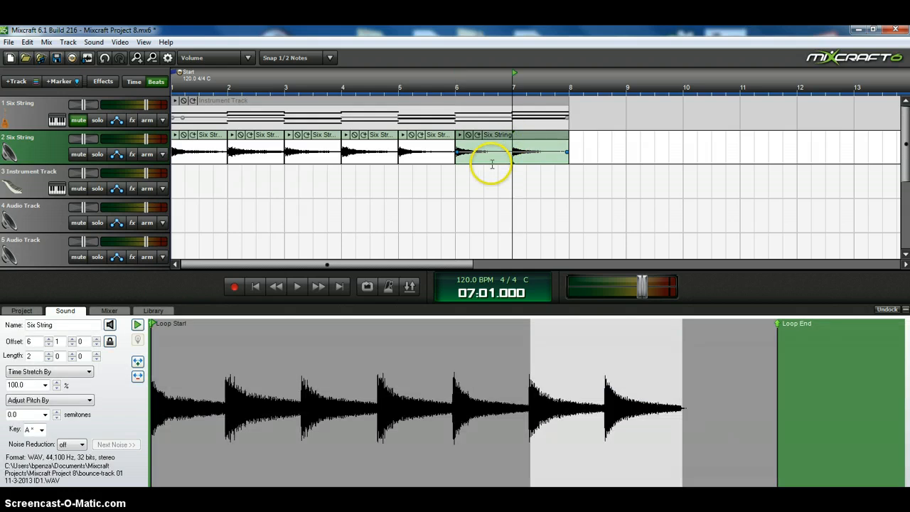
{"action": "key", "text": "s"}
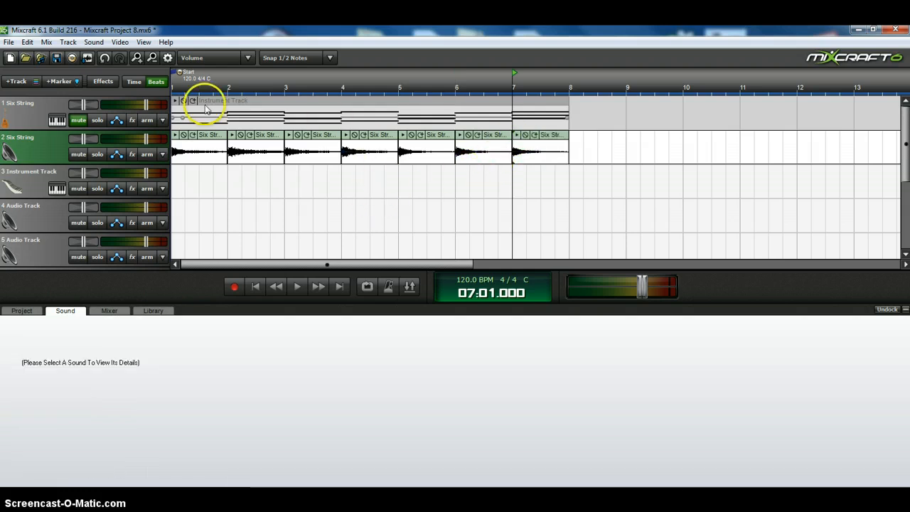
Add the first one-measure chord clip to the Imported library via Sound > Add To Library
{"action": "left_click", "coordinate": [193, 146]}
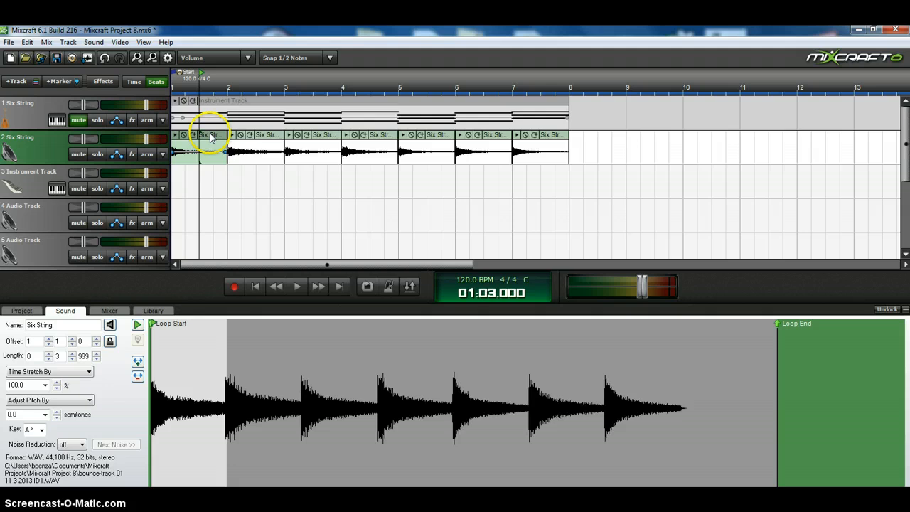
{"action": "left_click", "coordinate": [93, 43]}
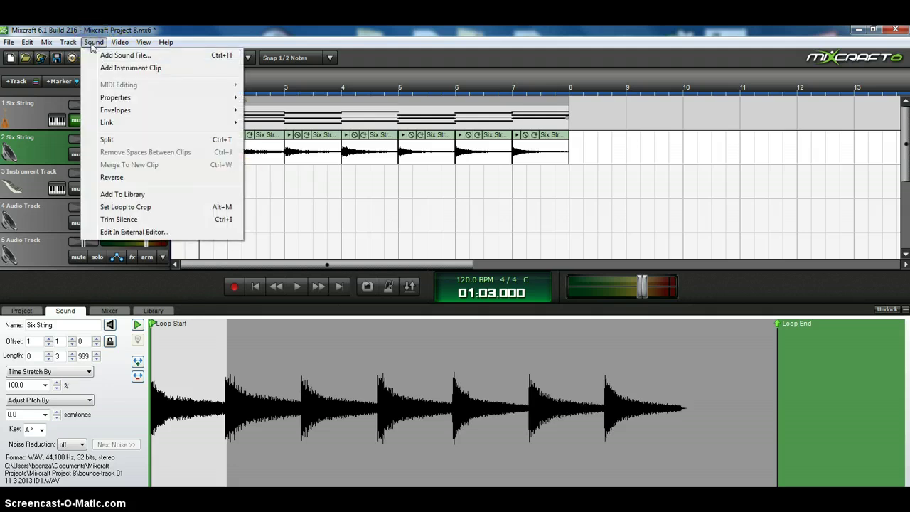
{"action": "left_click", "coordinate": [135, 194]}
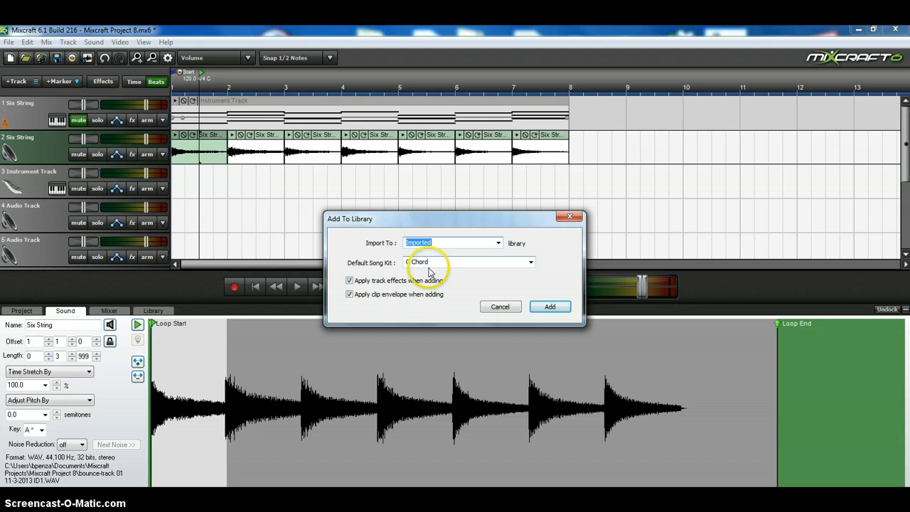
{"action": "left_click", "coordinate": [549, 306]}
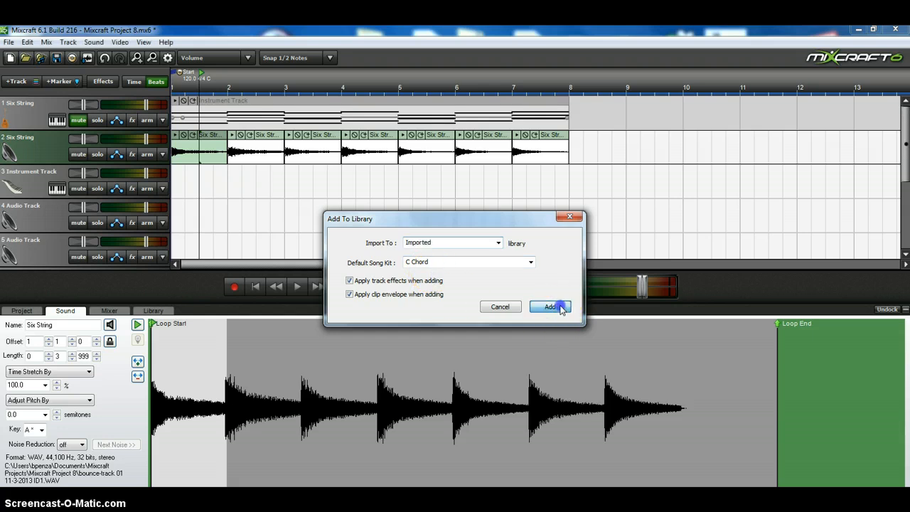
Add the second chord clip to the library with its song kit name replaced
{"action": "left_click", "coordinate": [269, 144]}
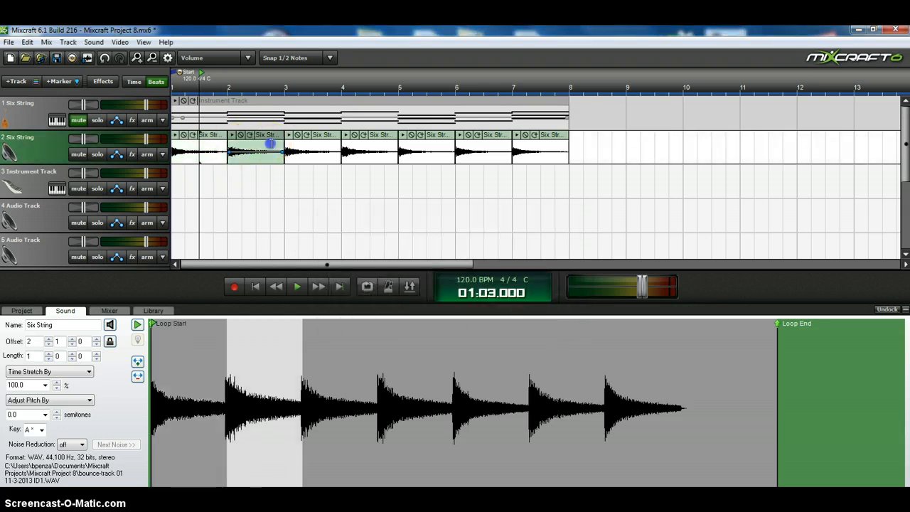
{"action": "left_click", "coordinate": [93, 42]}
{"action": "left_click", "coordinate": [147, 196]}
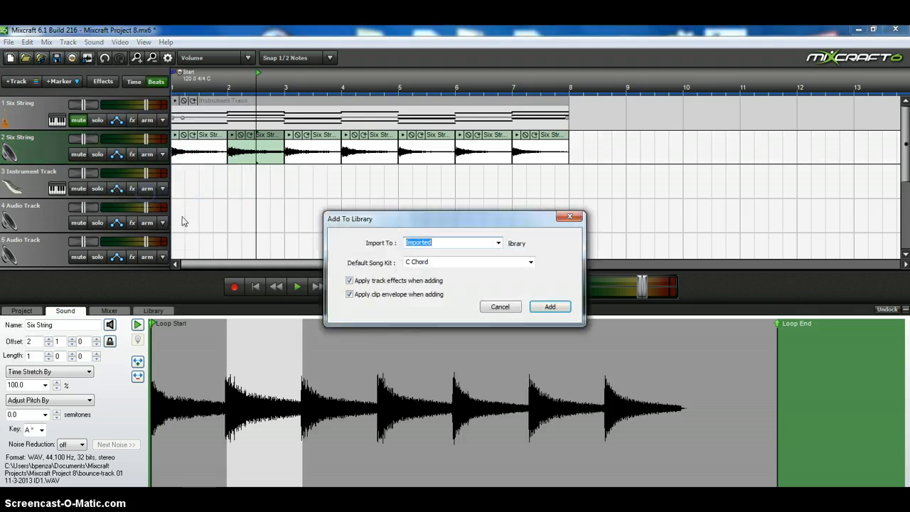
{"action": "double_click", "coordinate": [413, 263]}
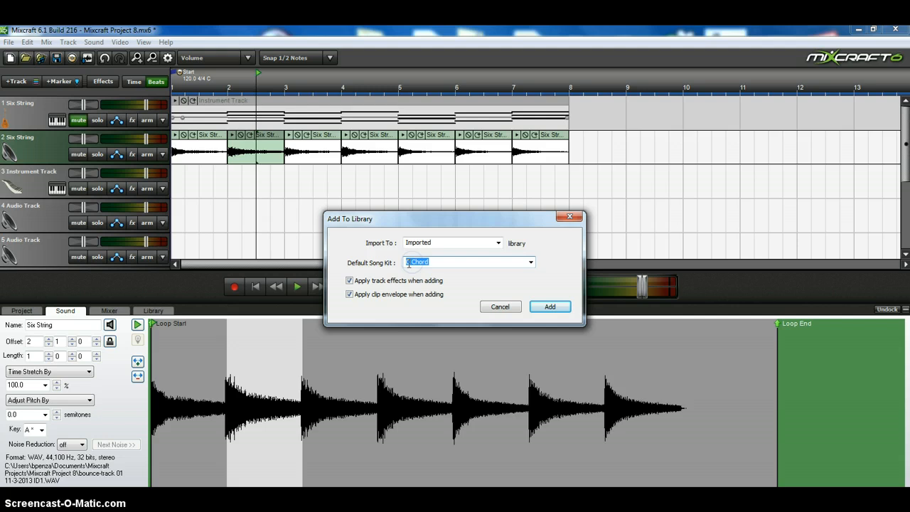
{"action": "key", "text": "Return"}
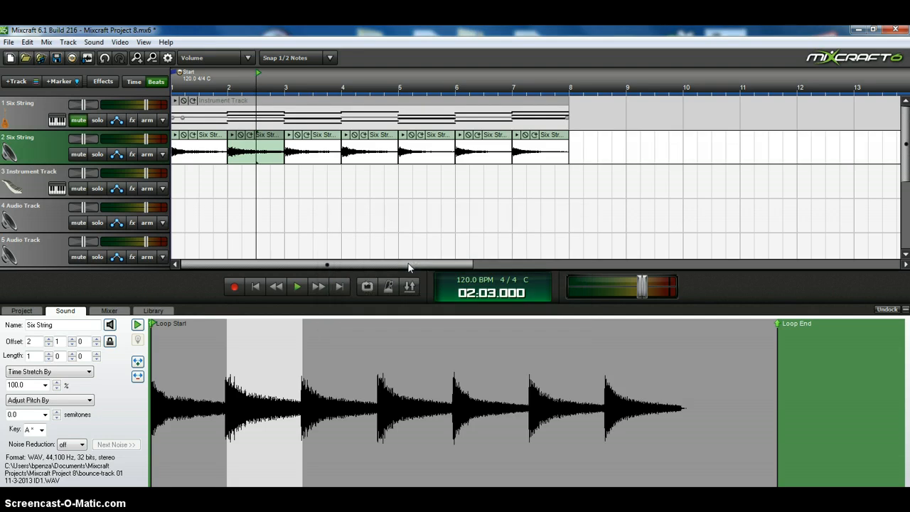
Save the next clip to Imported tagged Eminor Chord
{"action": "left_click", "coordinate": [93, 42]}
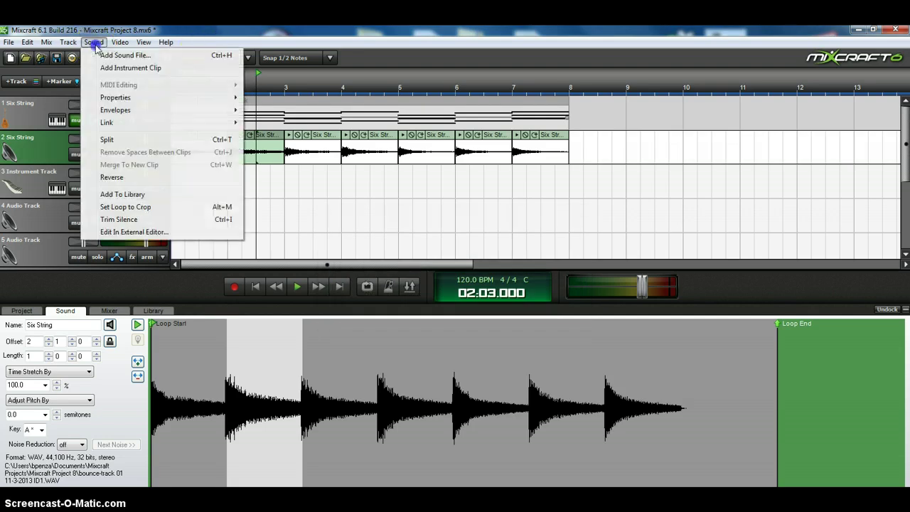
{"action": "left_click", "coordinate": [151, 197]}
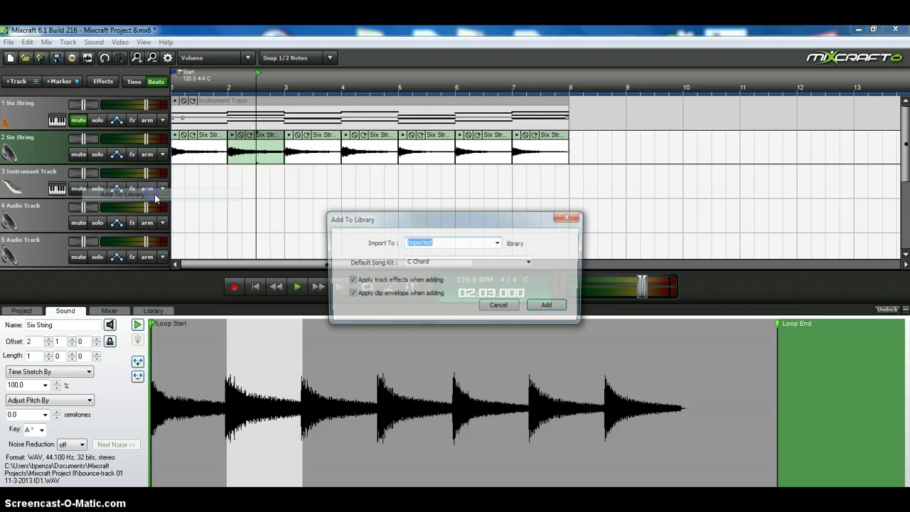
{"action": "double_click", "coordinate": [432, 263]}
{"action": "type", "text": "Dminor"}
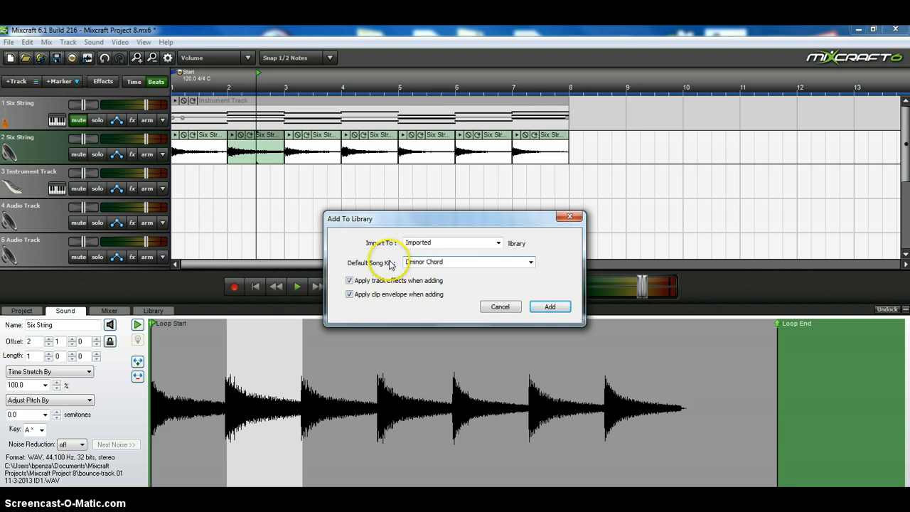
{"action": "left_click", "coordinate": [550, 306]}
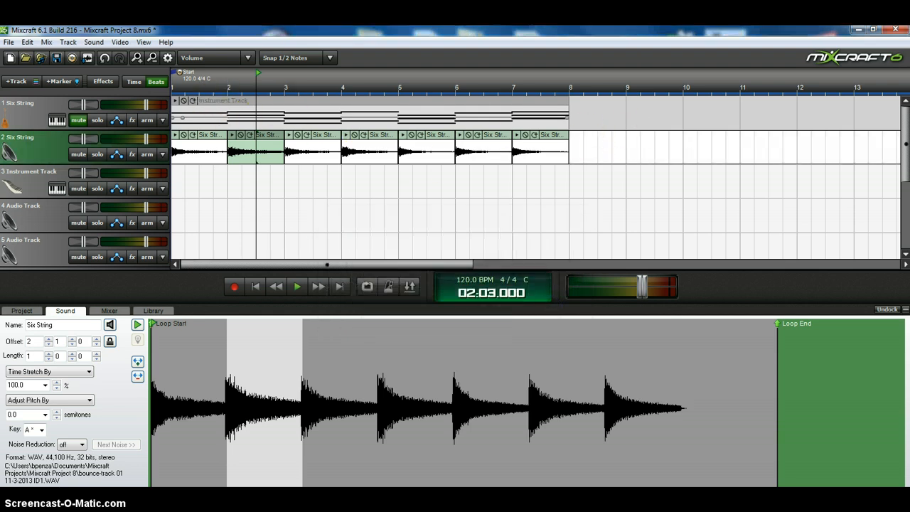
Save the measure-7 clip to the library as B diminished Chord
{"action": "left_click_drag", "start_coordinate": [542, 150], "coordinate": [153, 311]}
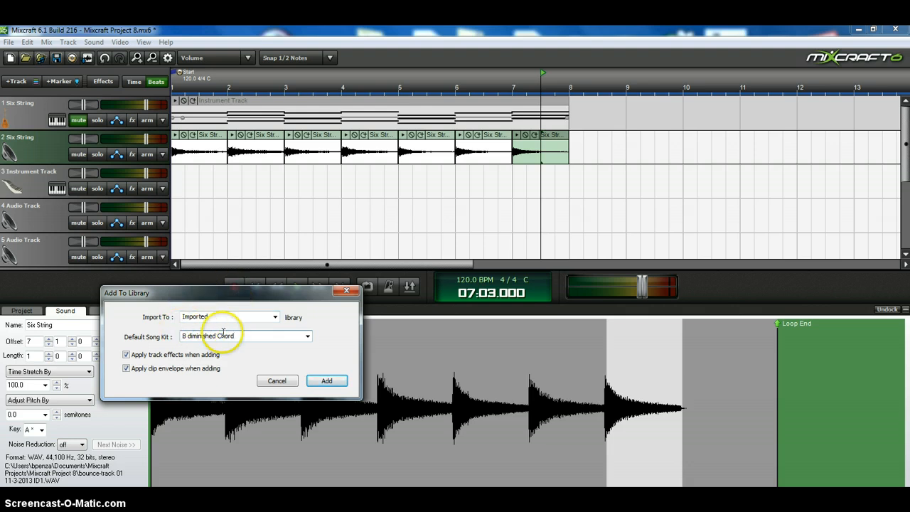
{"action": "left_click", "coordinate": [329, 381]}
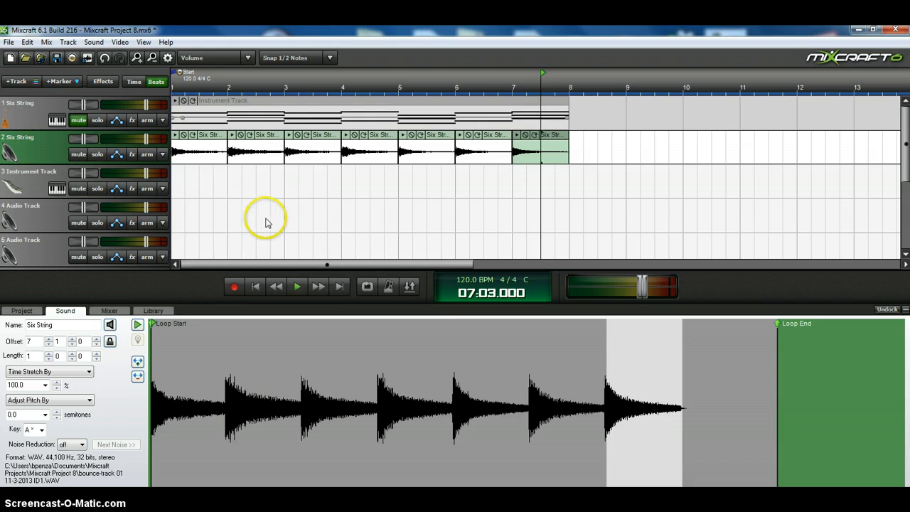
Show the Imported library and enlarge its list to display all ten clips
{"action": "left_click", "coordinate": [154, 310]}
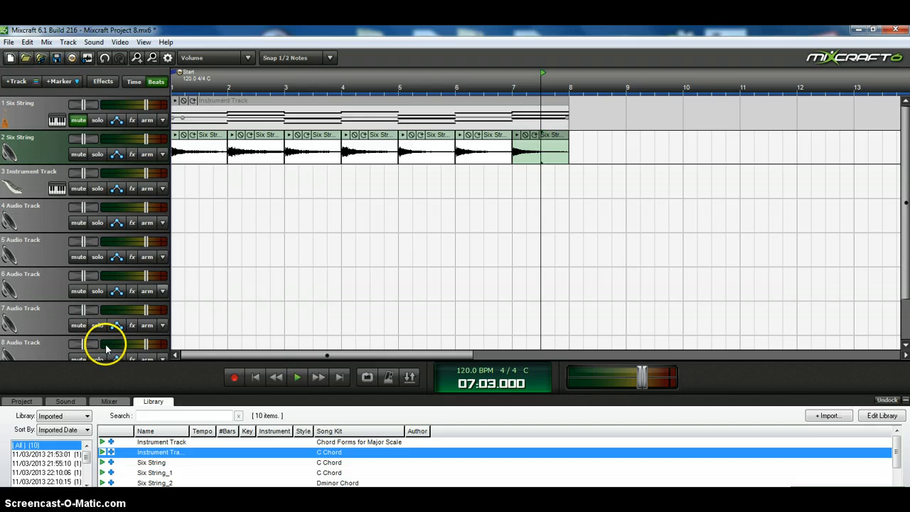
{"action": "left_click", "coordinate": [63, 417]}
{"action": "left_click", "coordinate": [74, 418]}
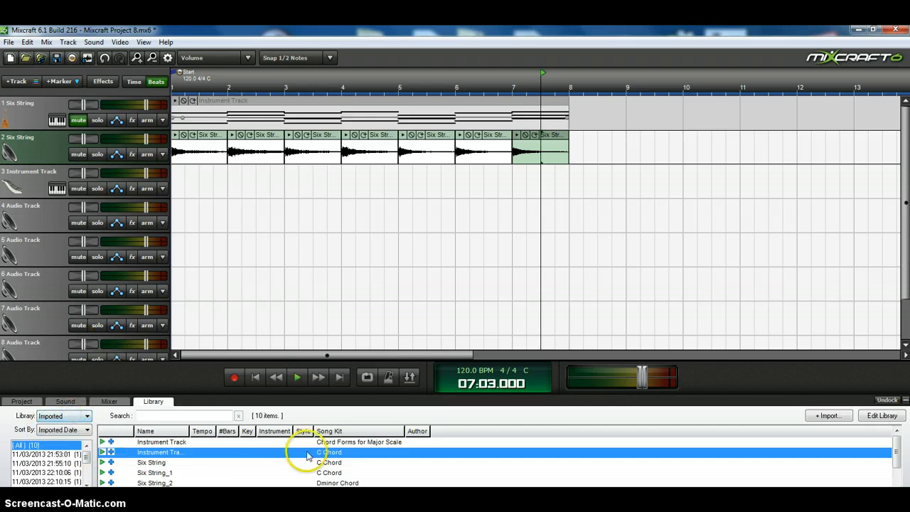
{"action": "left_click_drag", "start_coordinate": [400, 395], "coordinate": [400, 292]}
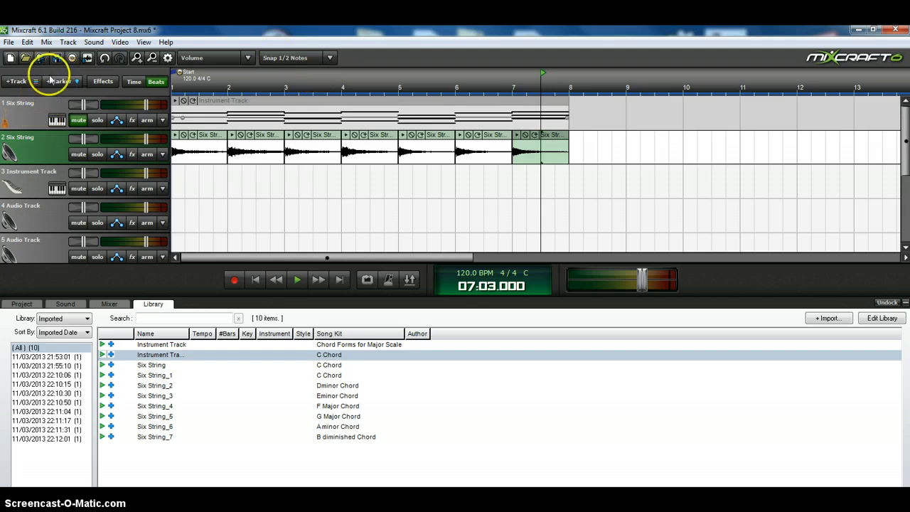
Start File > New Project, saving changes, built for virtual instrument tracks
{"action": "left_click", "coordinate": [8, 42]}
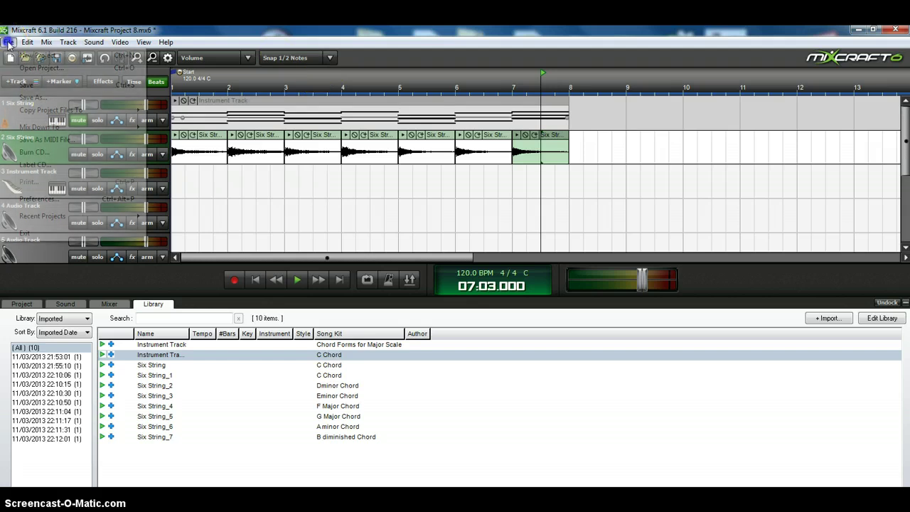
{"action": "left_click", "coordinate": [43, 57]}
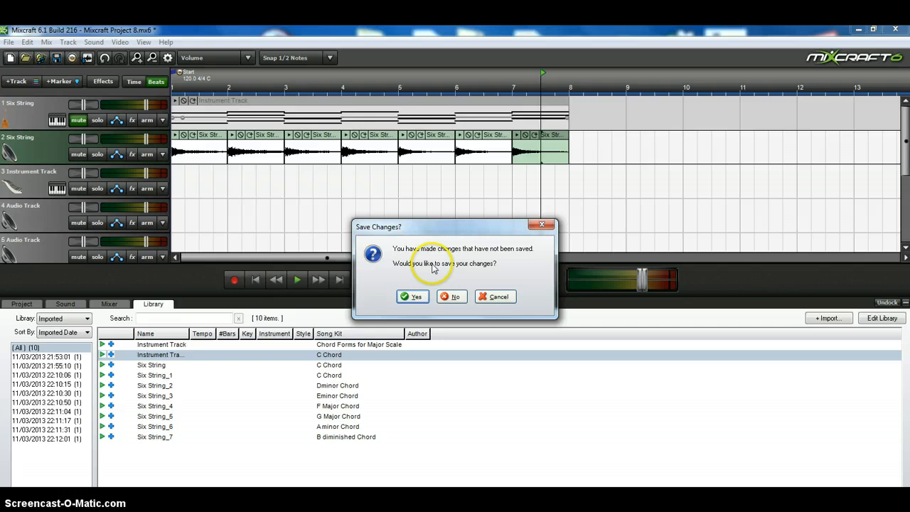
{"action": "left_click", "coordinate": [417, 297]}
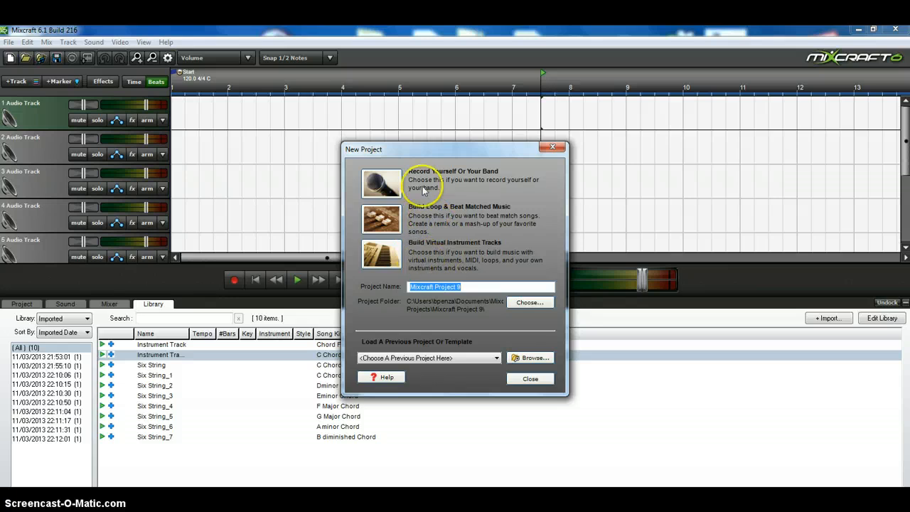
{"action": "left_click", "coordinate": [437, 249]}
{"action": "left_click", "coordinate": [396, 259]}
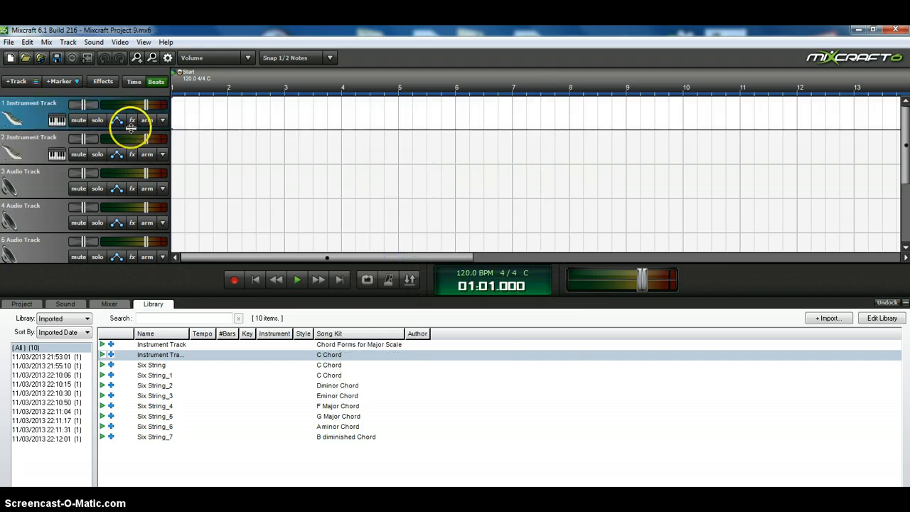
Preview the Six String_1 C Chord from the Imported library and place it at measure 1 of track 3
{"action": "left_click", "coordinate": [44, 179]}
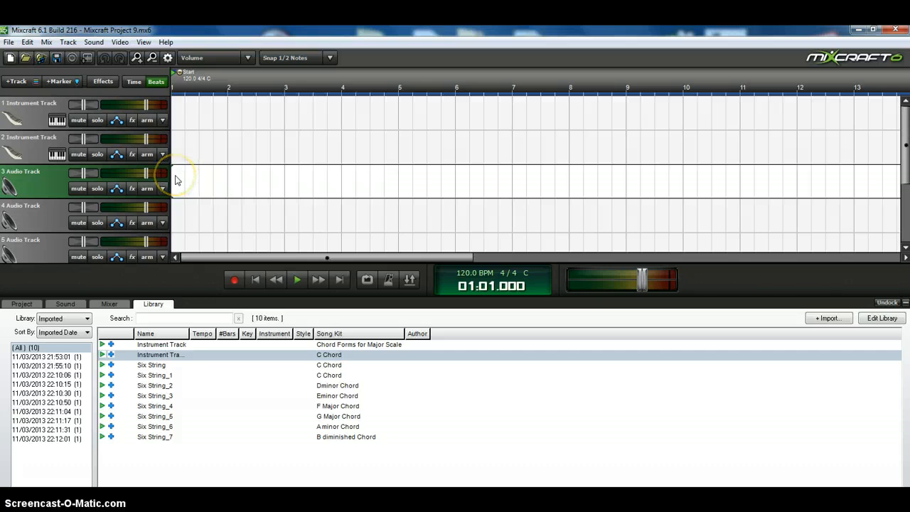
{"action": "left_click", "coordinate": [87, 318]}
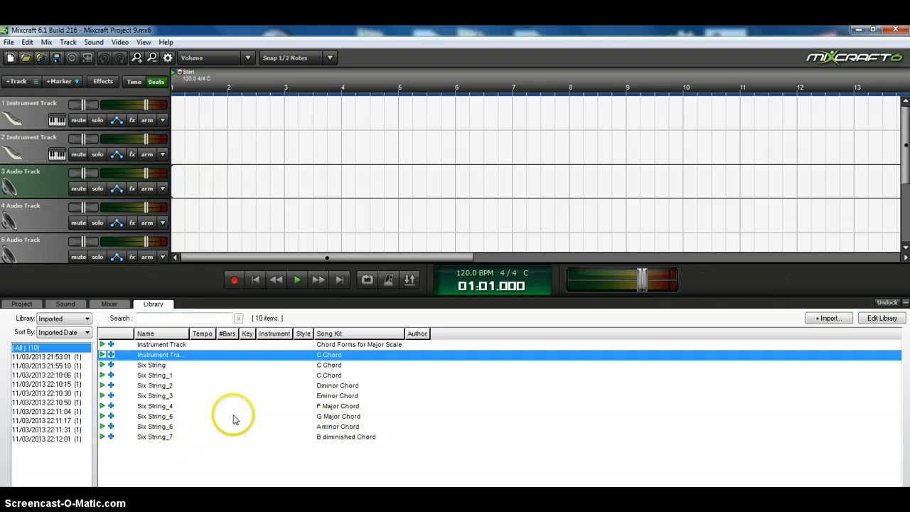
{"action": "left_click", "coordinate": [171, 377]}
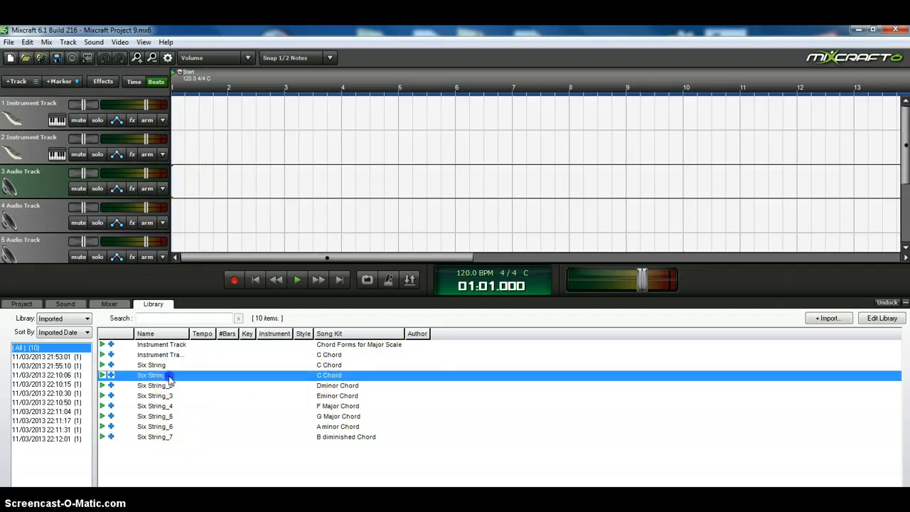
{"action": "left_click", "coordinate": [102, 375]}
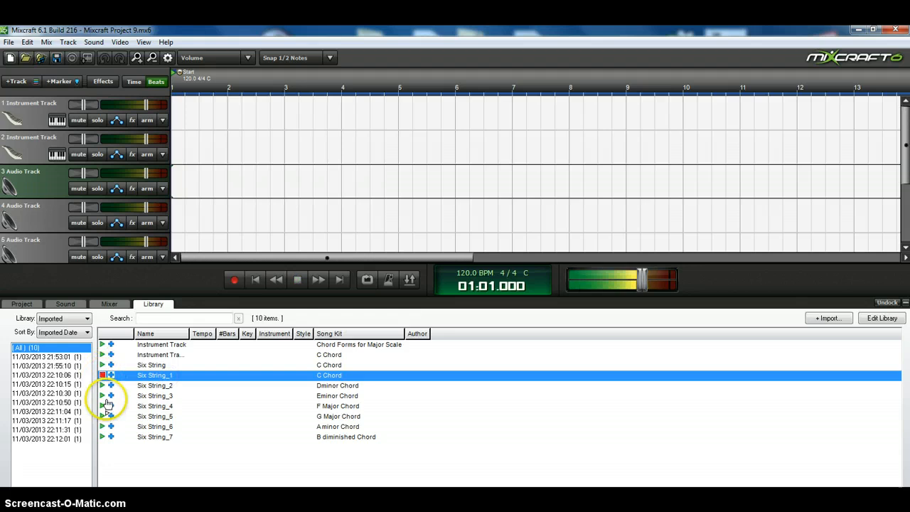
{"action": "left_click_drag", "start_coordinate": [154, 377], "coordinate": [207, 279]}
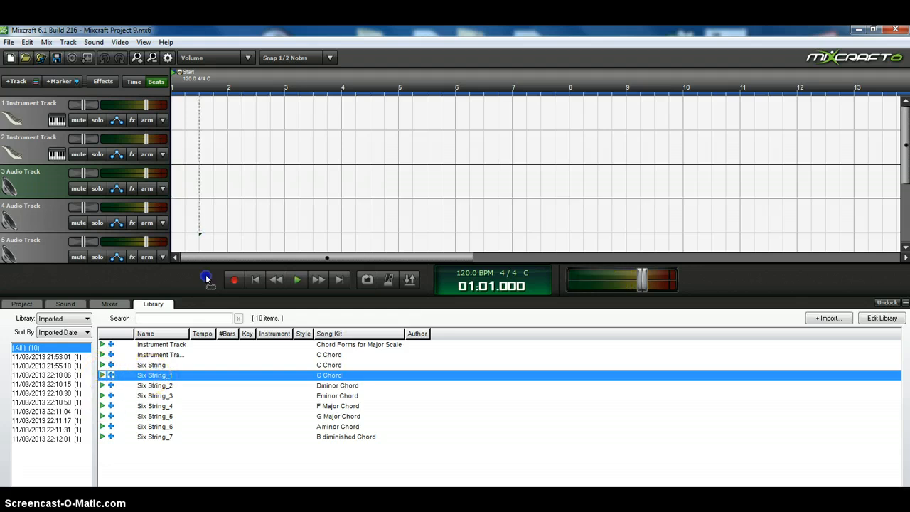
{"action": "left_click_drag", "start_coordinate": [175, 178], "coordinate": [176, 179]}
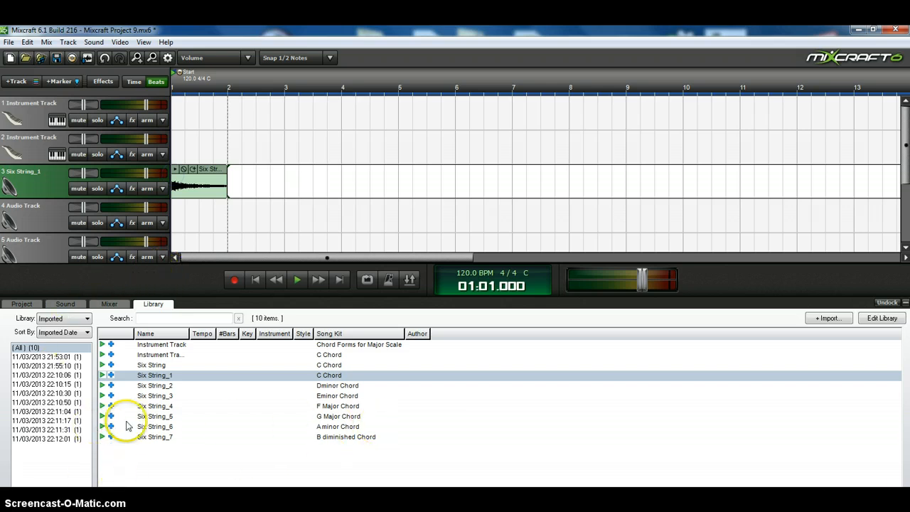
Place the A minor, F Major, G Major and a further chord clip end to end across measures 2-5 of track 3
{"action": "left_click", "coordinate": [153, 427]}
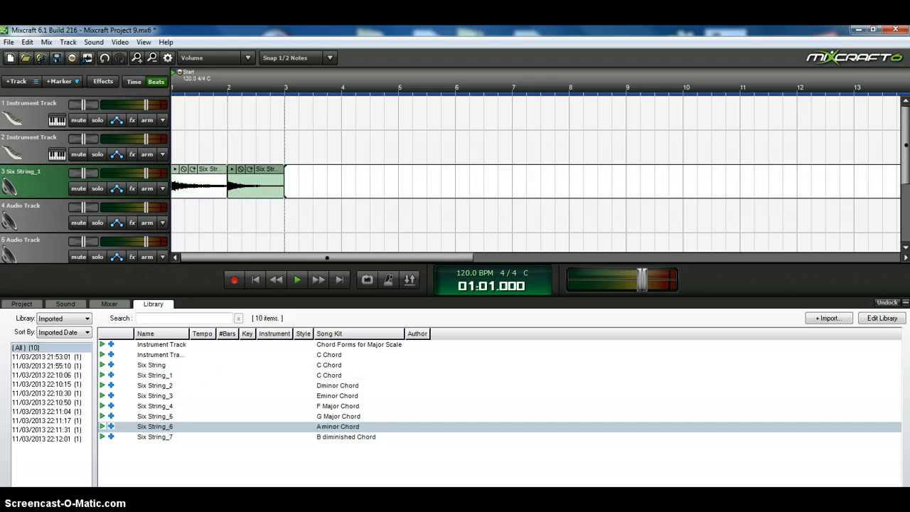
{"action": "left_click", "coordinate": [165, 408]}
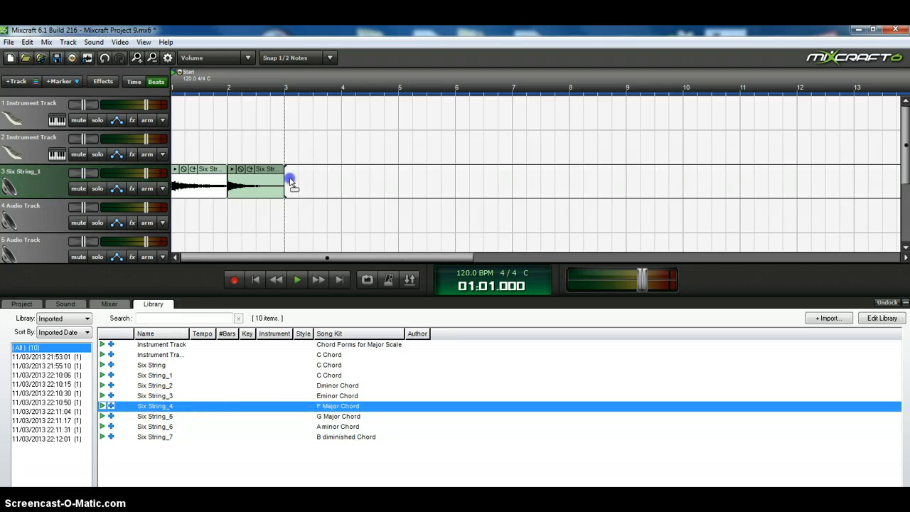
{"action": "left_click_drag", "start_coordinate": [290, 181], "coordinate": [292, 183]}
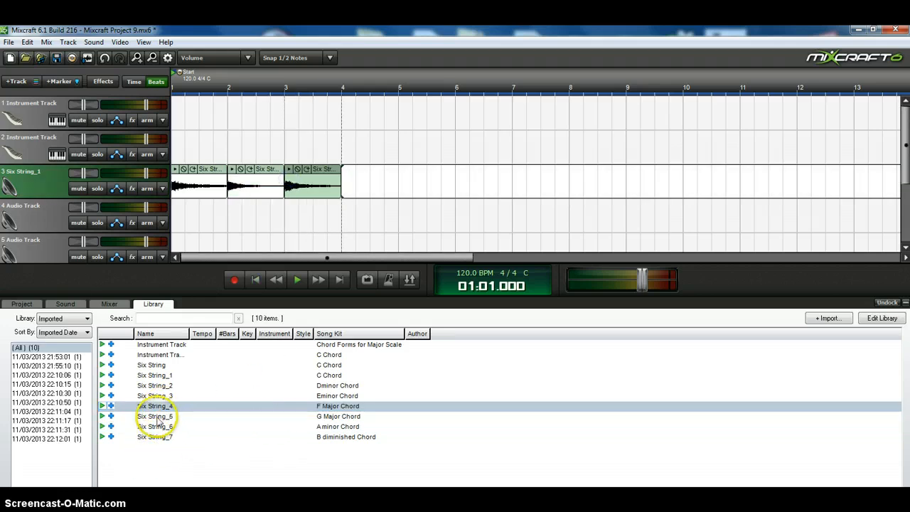
{"action": "left_click_drag", "start_coordinate": [158, 418], "coordinate": [242, 388]}
{"action": "left_click_drag", "start_coordinate": [344, 184], "coordinate": [344, 184]}
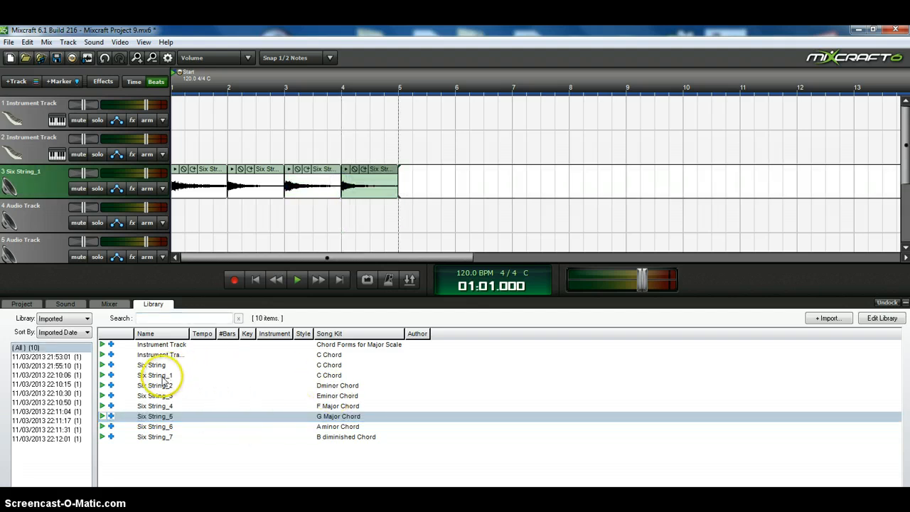
{"action": "left_click_drag", "start_coordinate": [163, 375], "coordinate": [348, 324]}
{"action": "left_click_drag", "start_coordinate": [407, 176], "coordinate": [406, 176]}
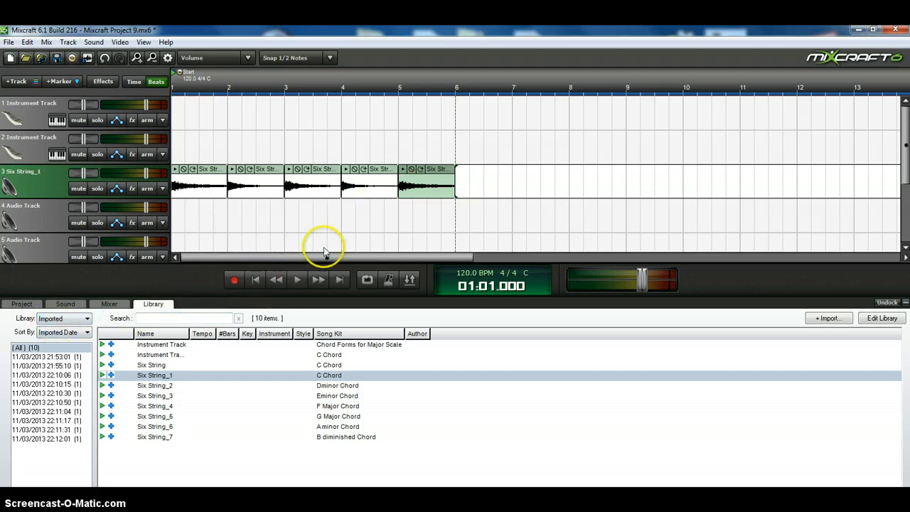
{"action": "left_click_drag", "start_coordinate": [370, 177], "coordinate": [376, 207]}
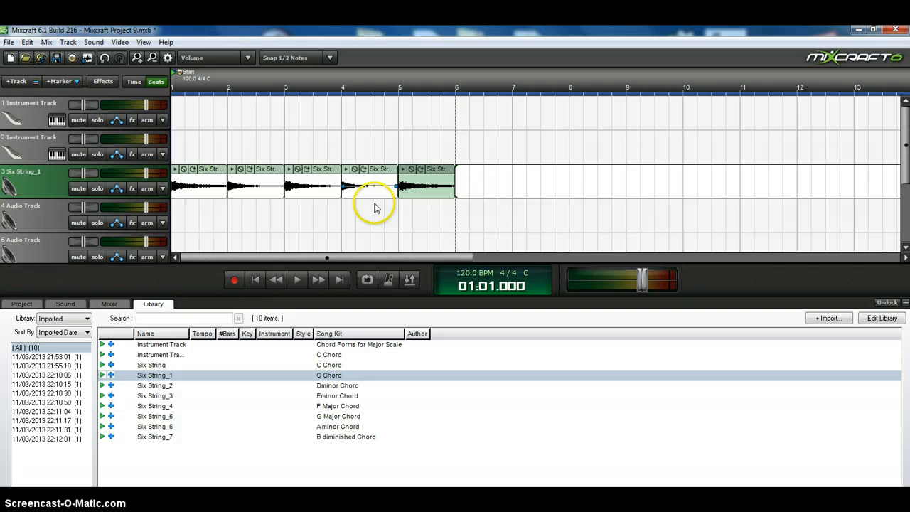